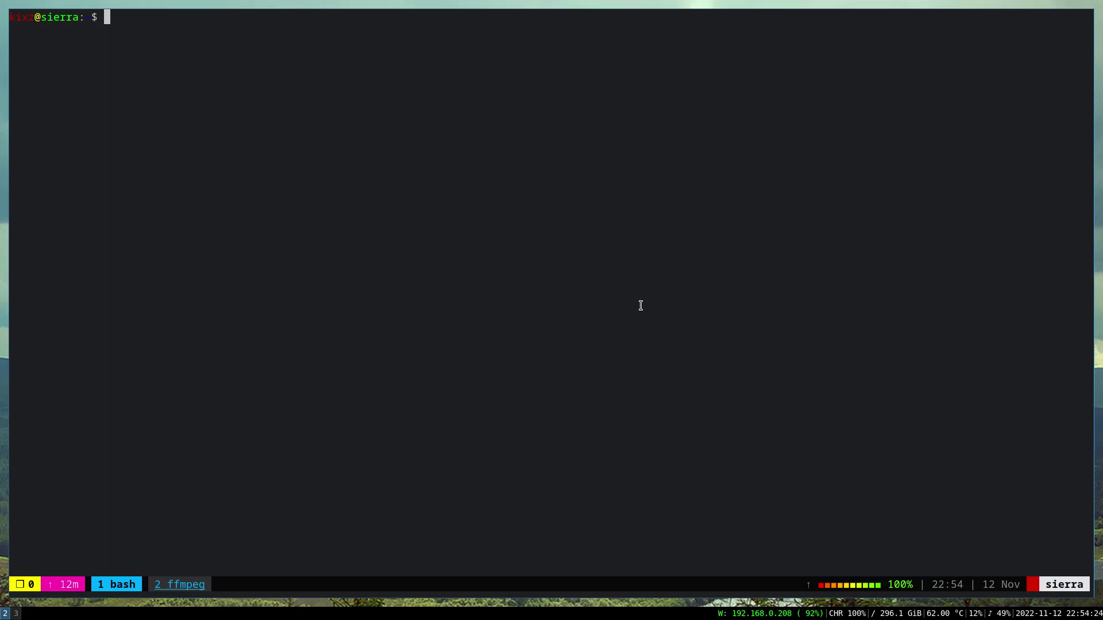
Look over the mdp repository's file list and README on GitHub in the browser, and return to the terminal.
key("super+3")
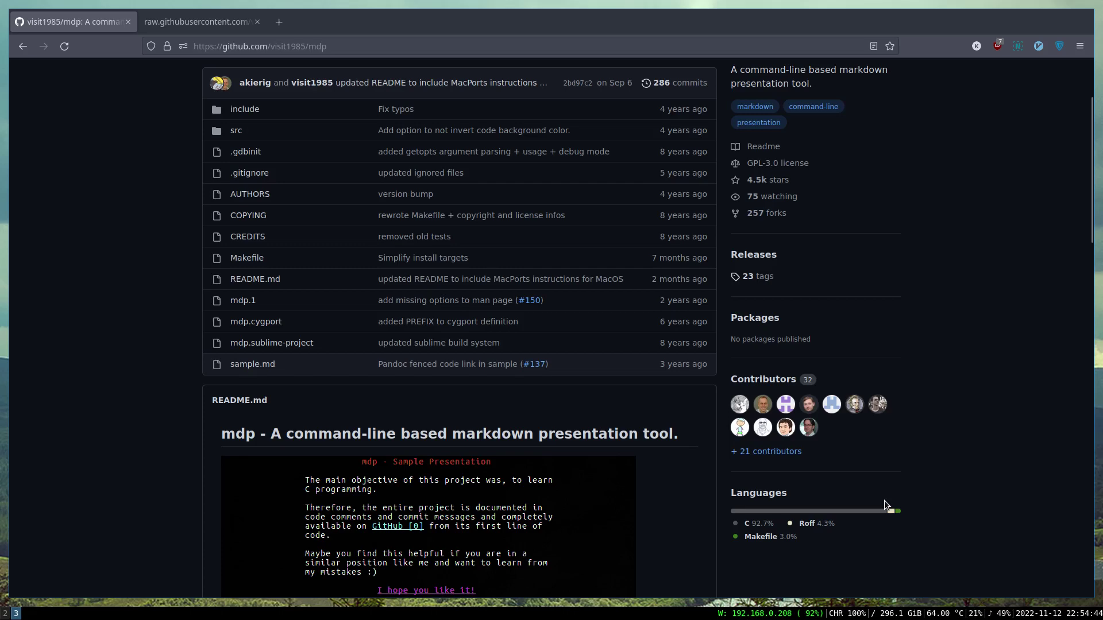
scroll(884, 501, "down", 2)
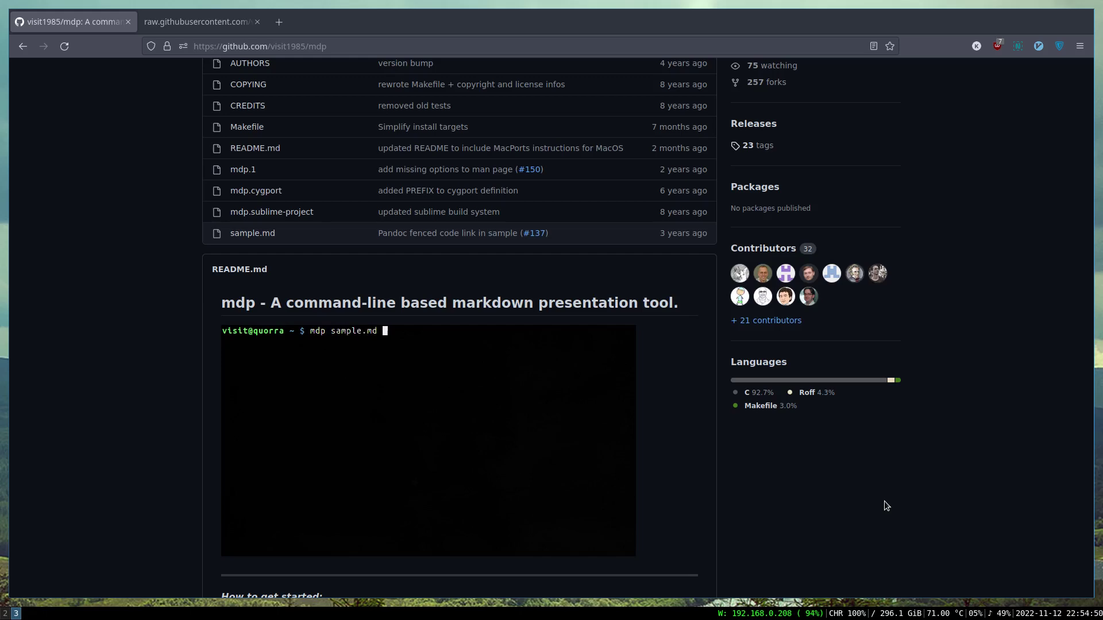
key("super+2")
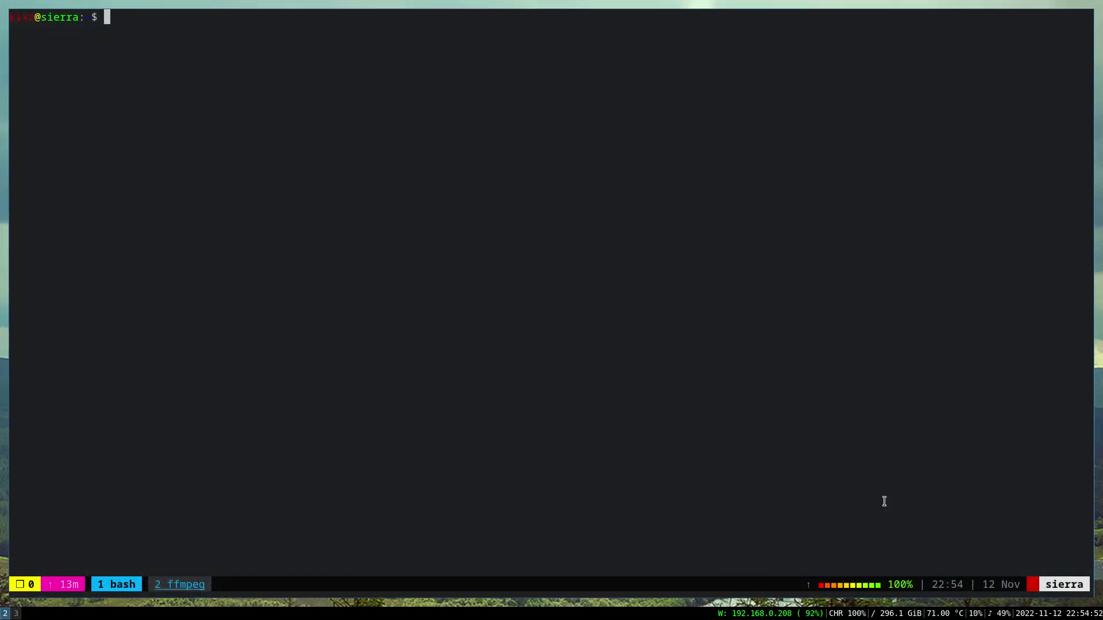
Write out the install command "doas pkg_add mdp" at the prompt and clear it without running it.
type("doas pkg_add mdp")
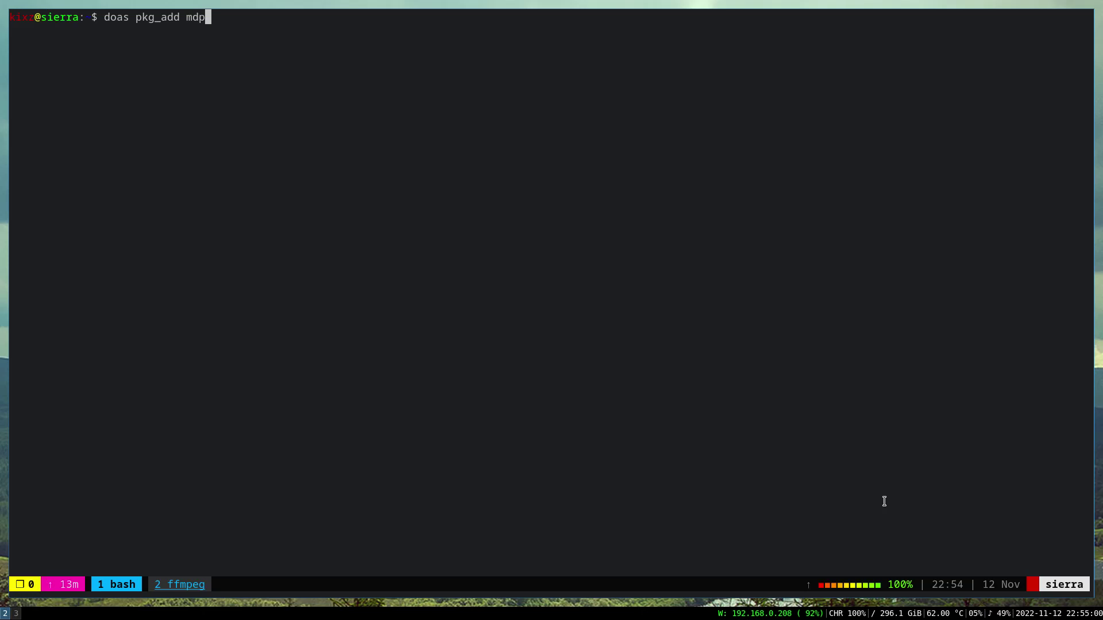
key("ctrl+u")
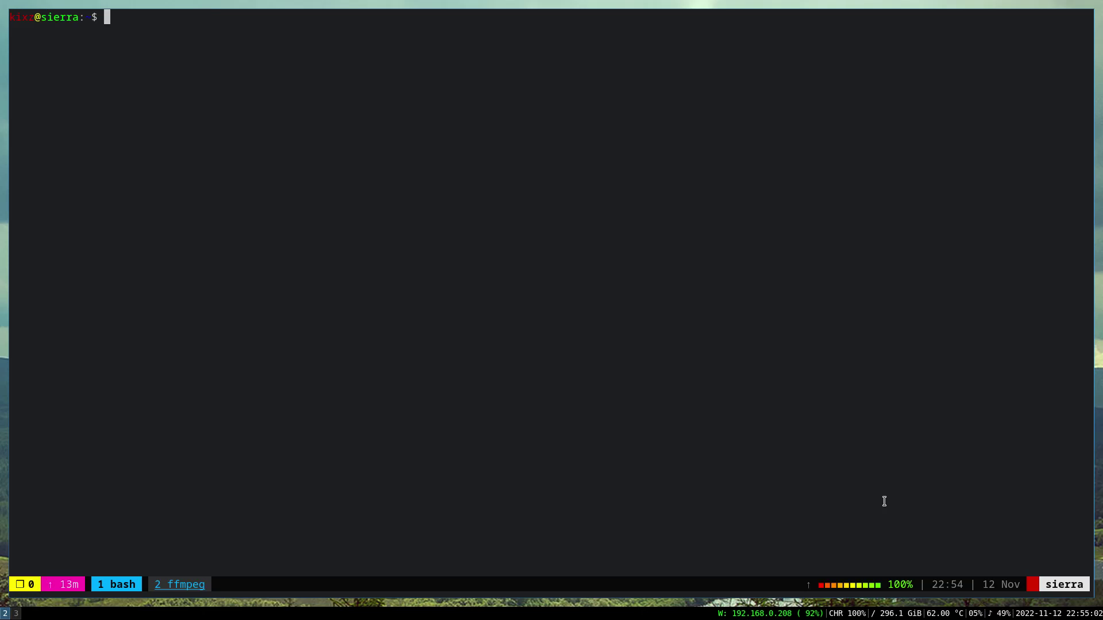
Create a new file named test.md in vim.
type("vim")
type("test.md")
key("Return")
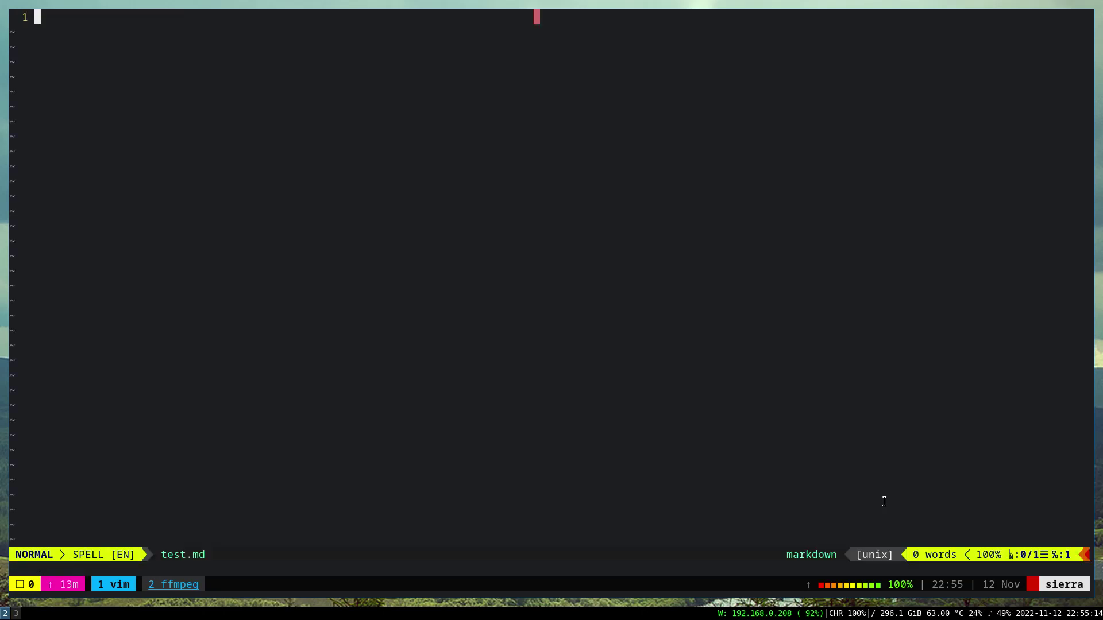
Write the header lines "%title: My awesome presentation" and "%author: The OpenBSD Guy" at the start of test.md.
type("i%")
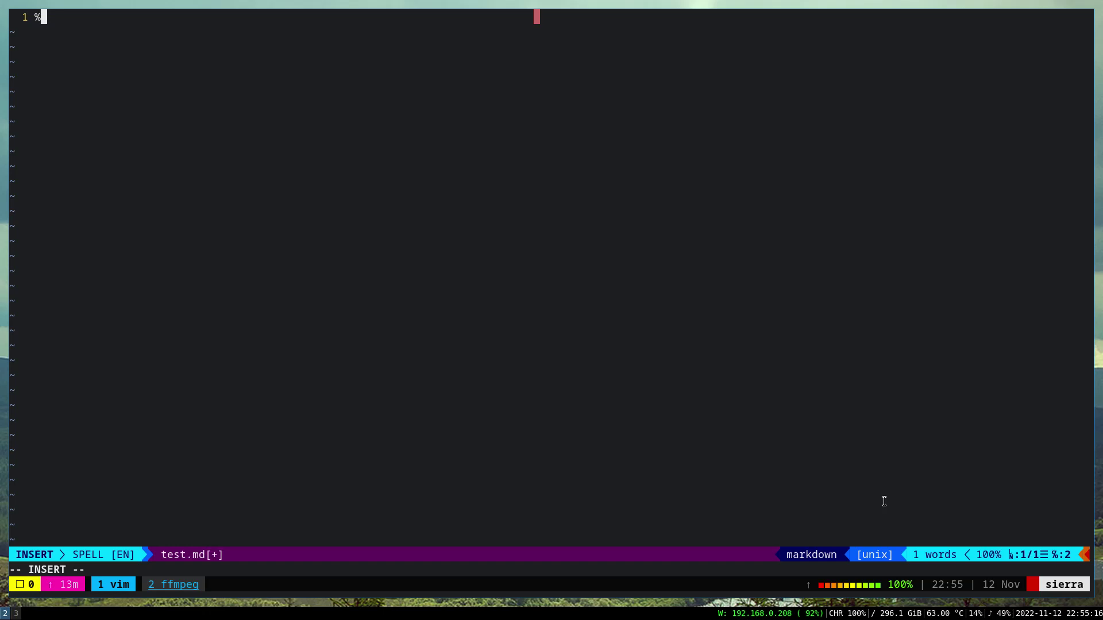
type("title: My awesome pre")
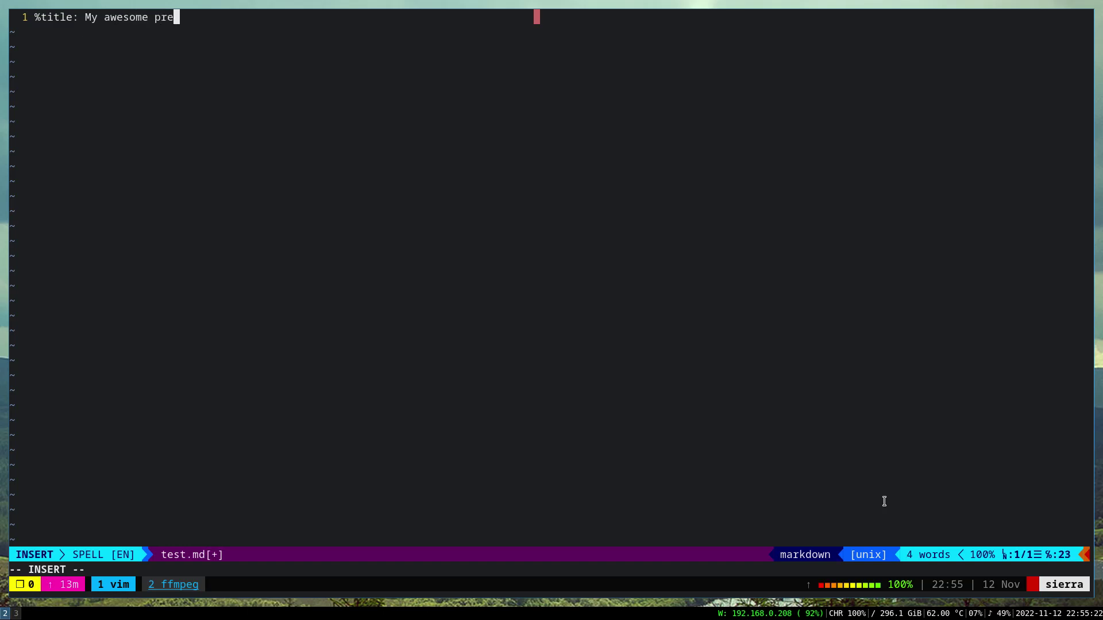
type("sentation")
key("Return")
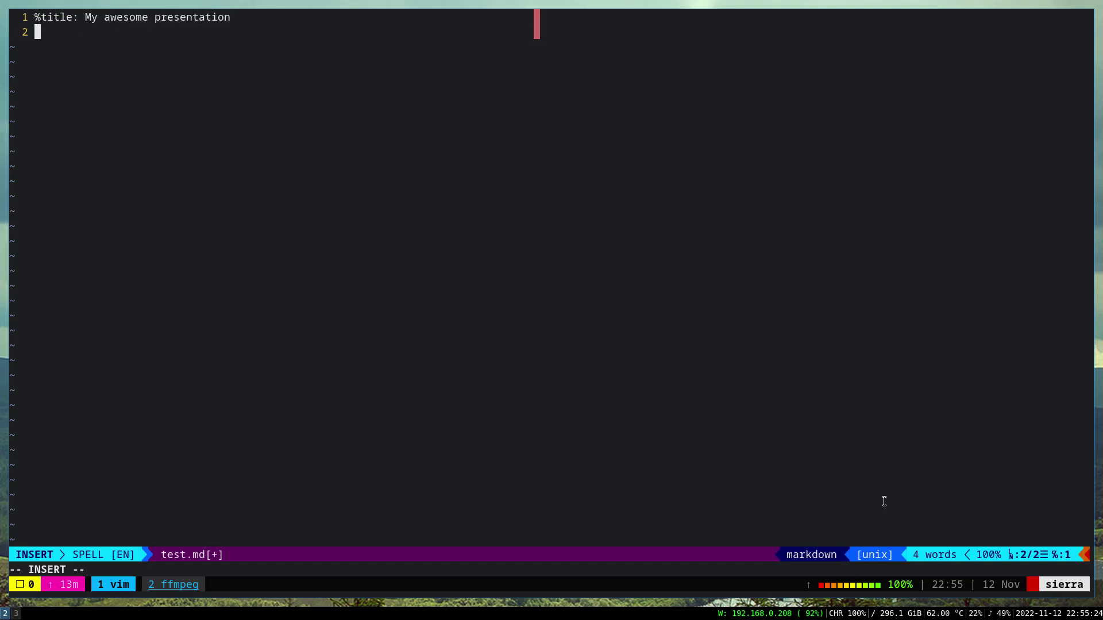
type("%author: ")
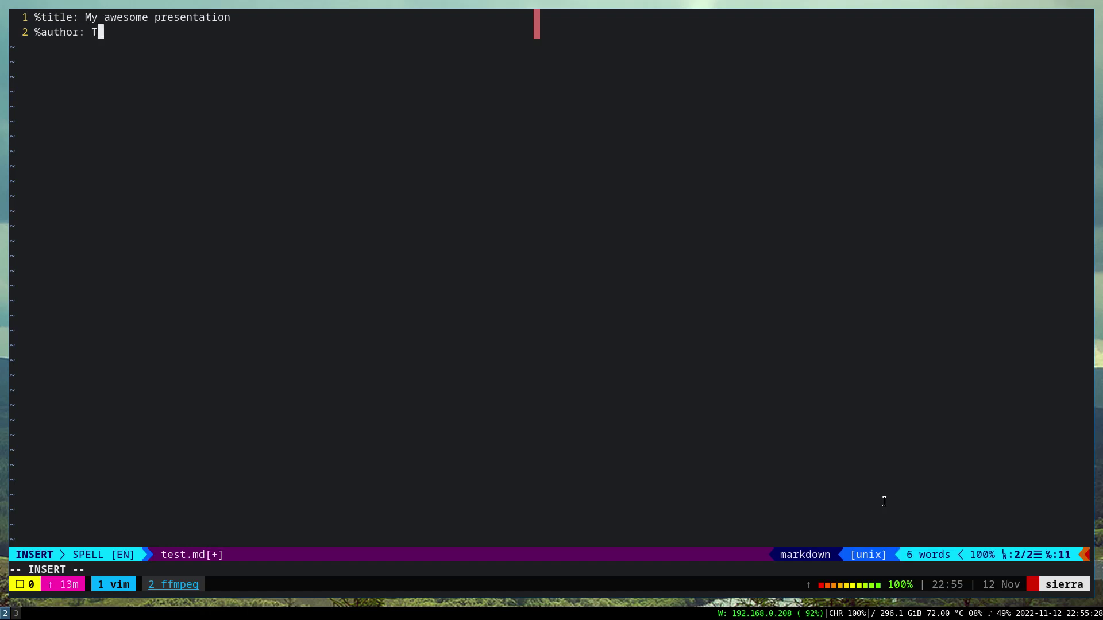
type("The OpenBSD g")
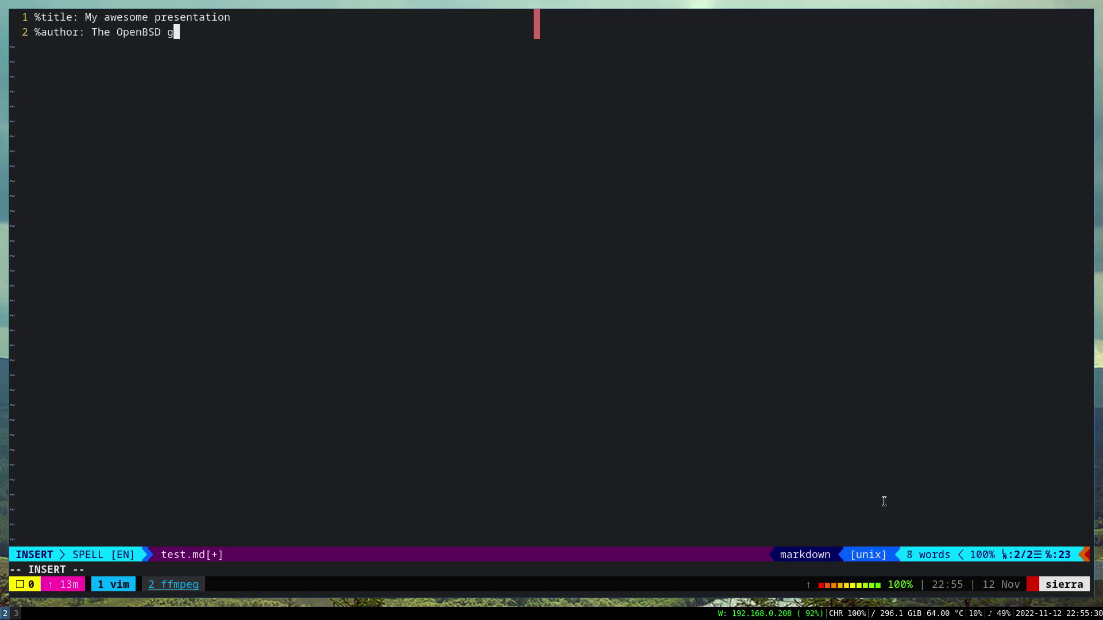
key("BackSpace")
type("Guy")
key("Return")
Add the header line "%date: 2022-11-12" followed by a blank line.
type("%date")
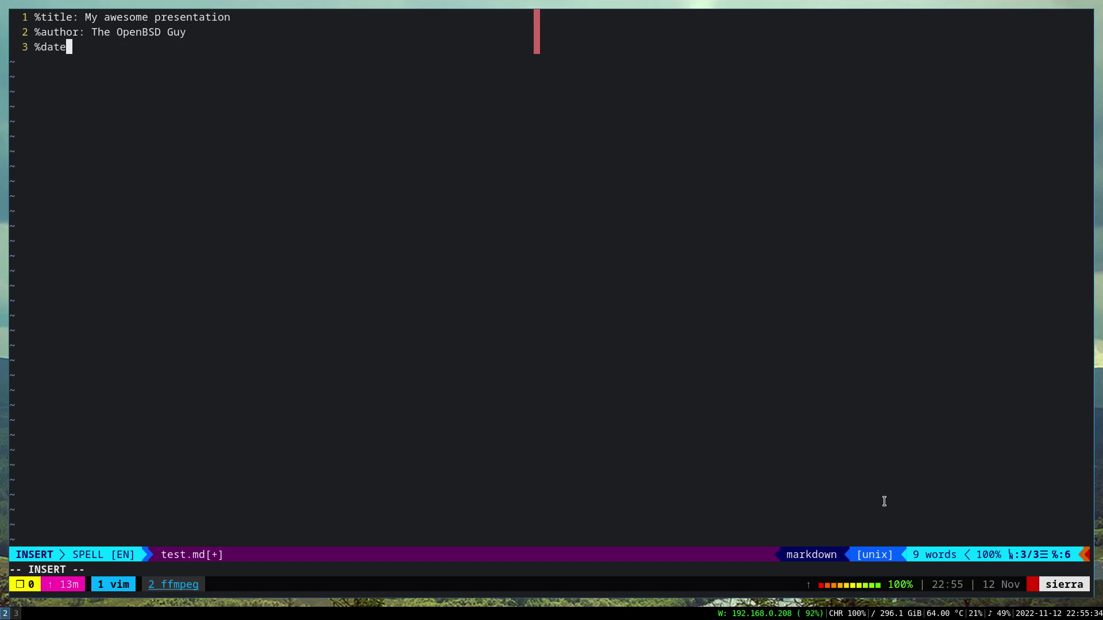
type(": 2022-10")
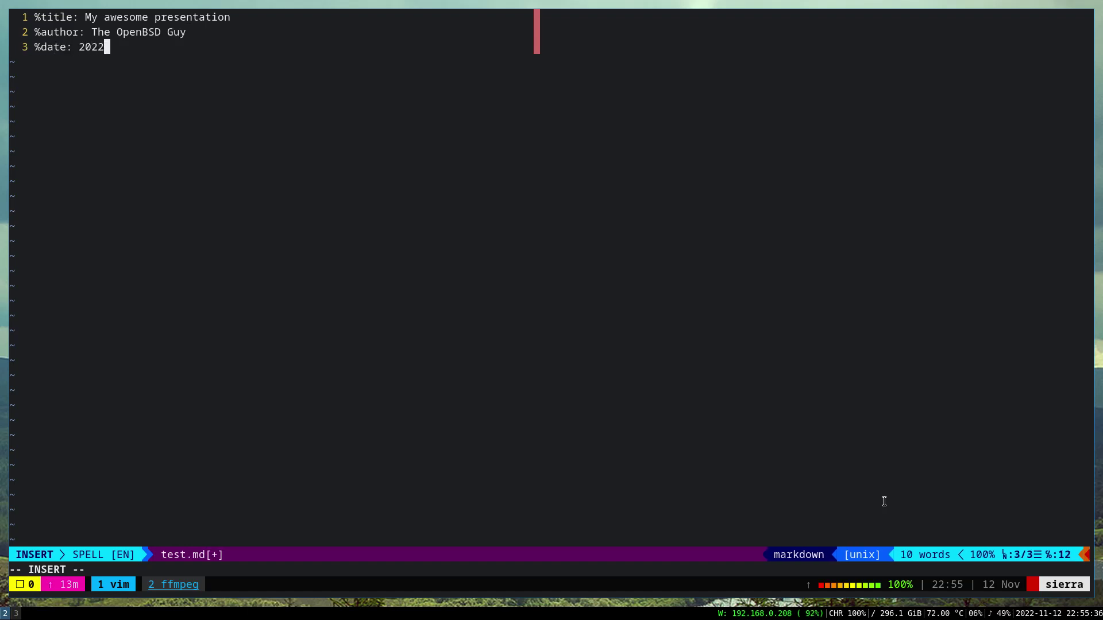
key("BackSpace")
type("1-12")
key("Return")
key("Return")
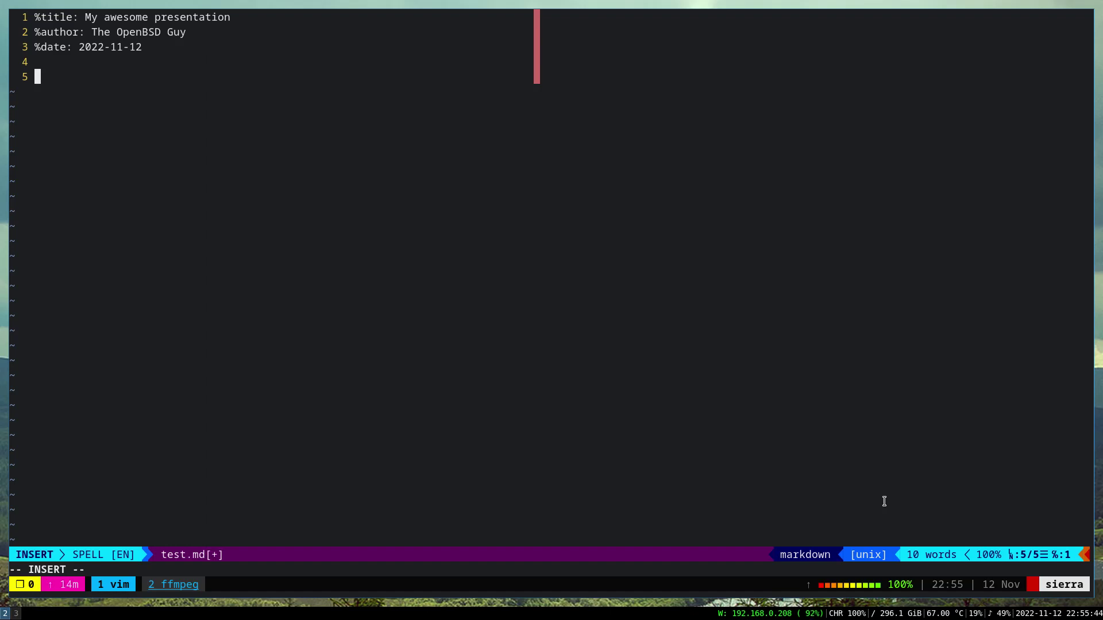
Add the heading "# Title of the first slide" and the subheading "## Sub title of the first slide", separated by blank lines.
type("#")
type("Title of the f")
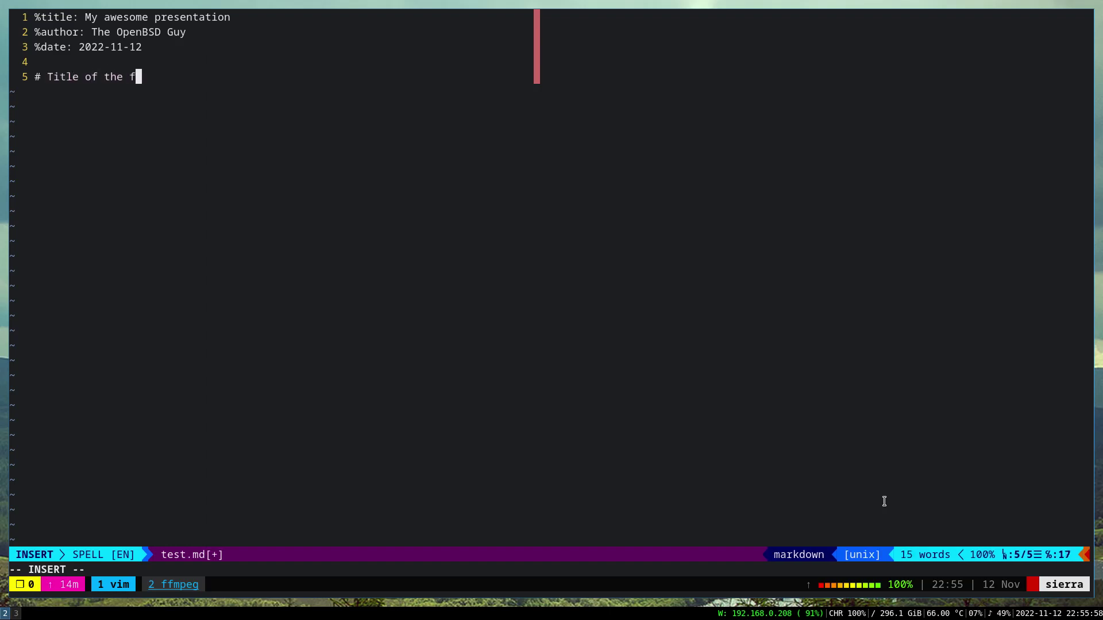
type("irst slide")
key("Return")
key("Return")
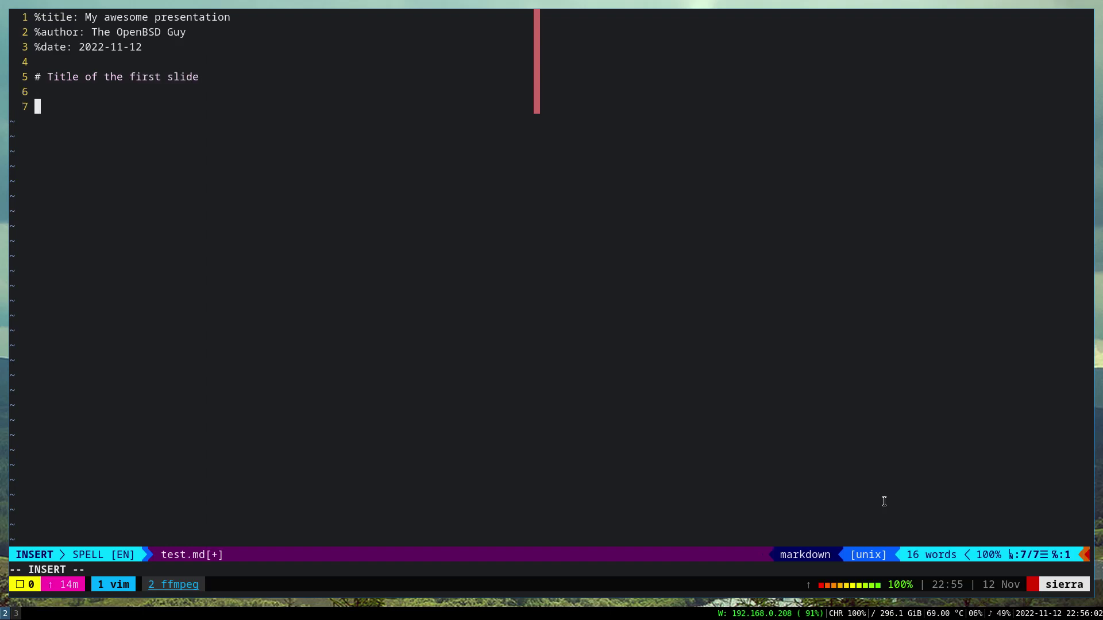
type("## Sub title")
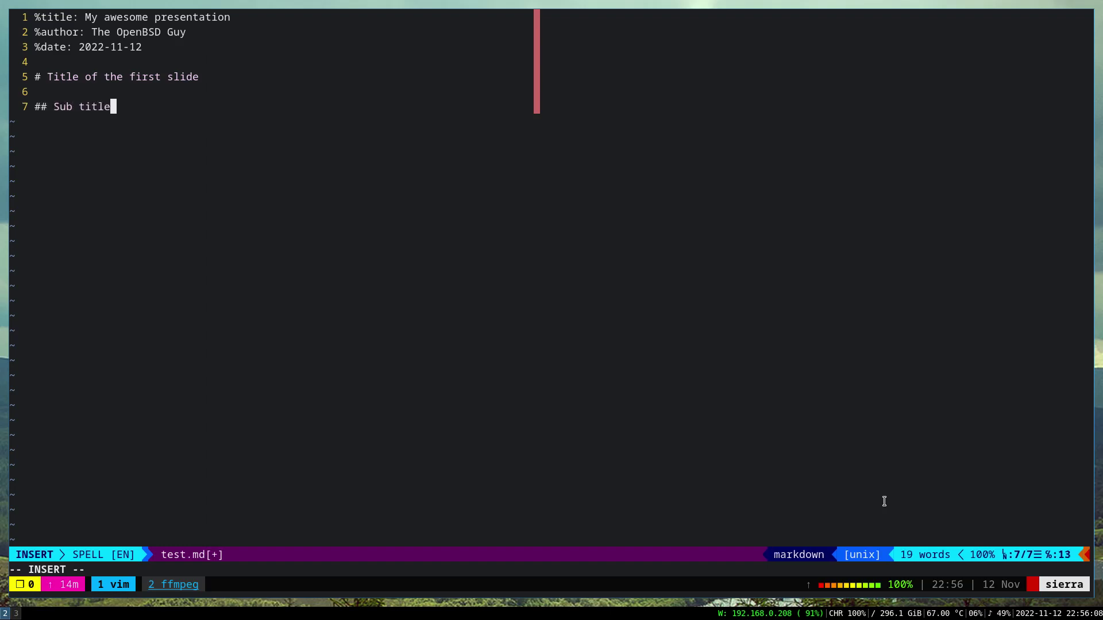
type(" of the first slide")
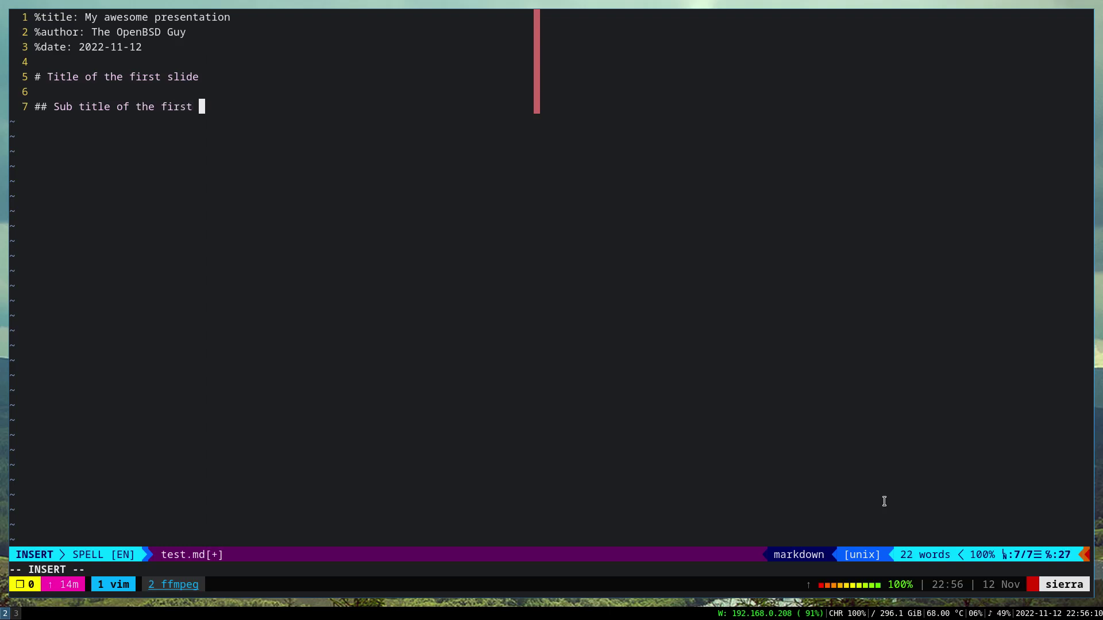
key("Return")
key("Return")
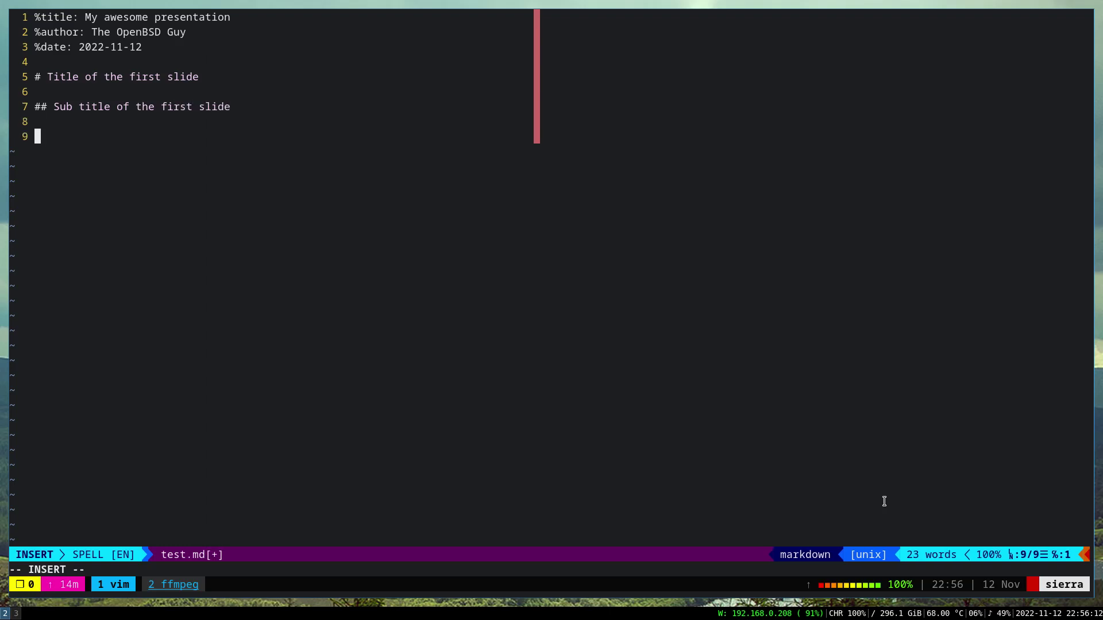
Write the body line "Here there's some text for this slide just to demonstrate how great `mdp` is." under the subheading.
type("Here there'")
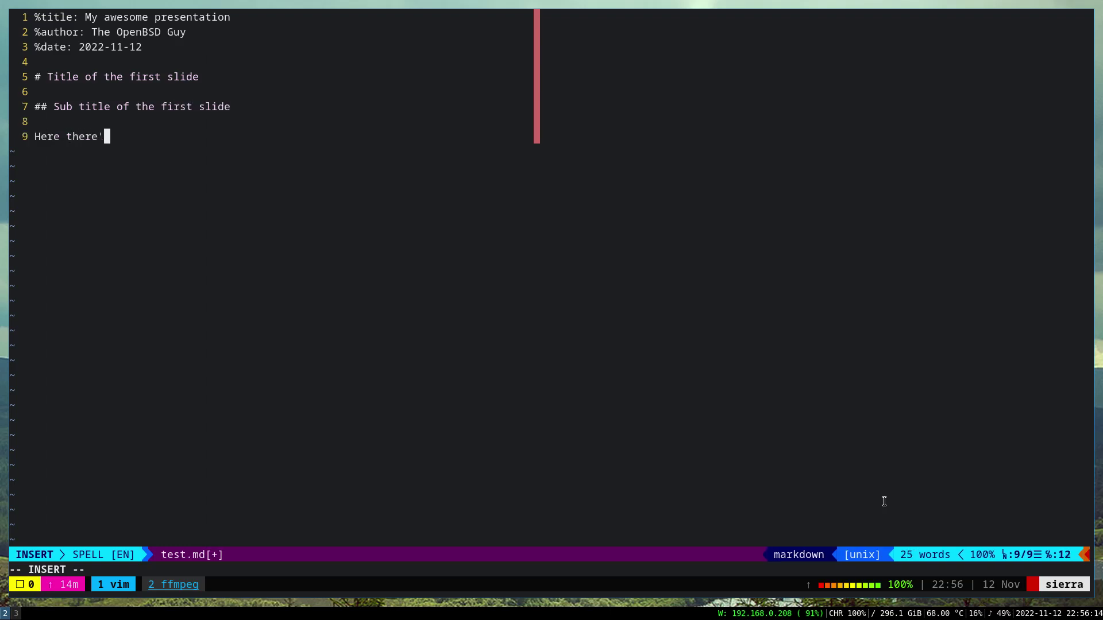
type("s some text for th")
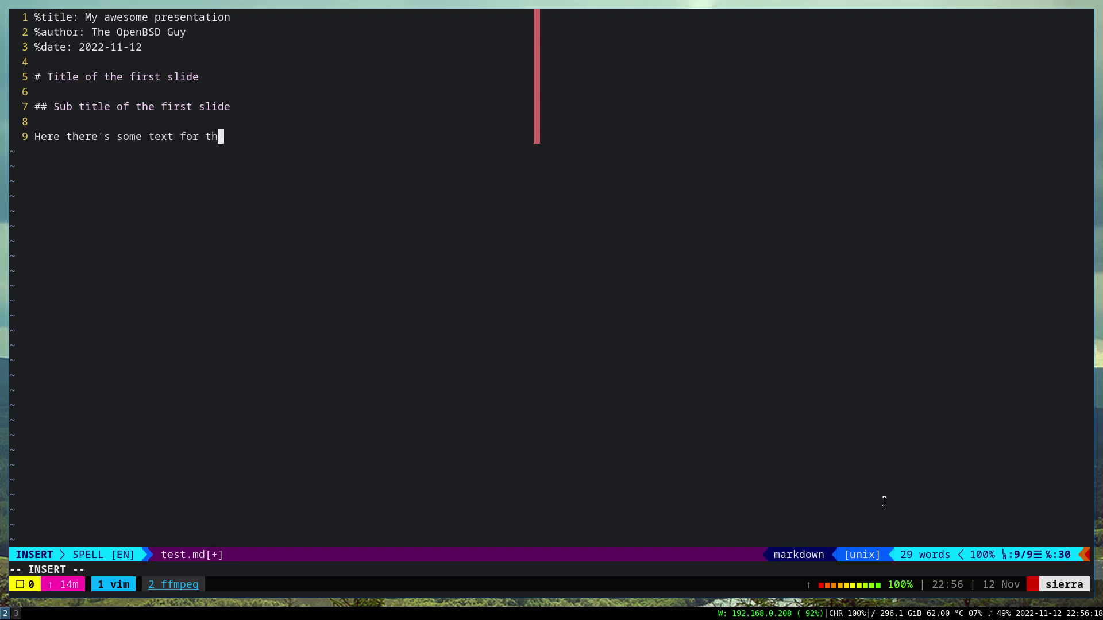
type("is slide.")
key("BackSpace")
key("BackSpace")
type("just to d")
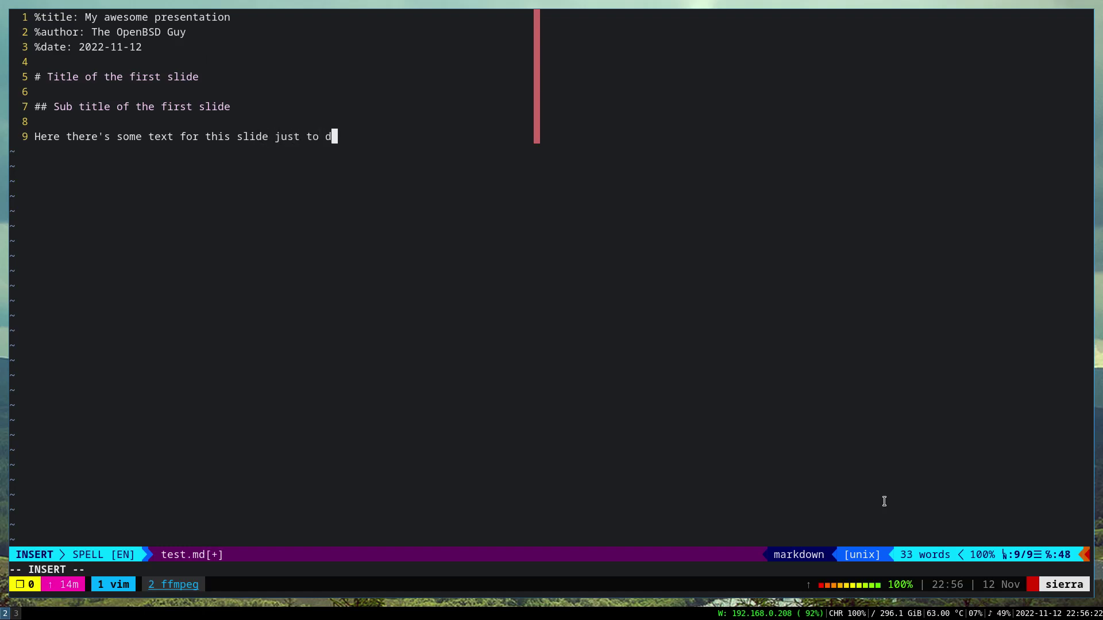
type("emonstrate ")
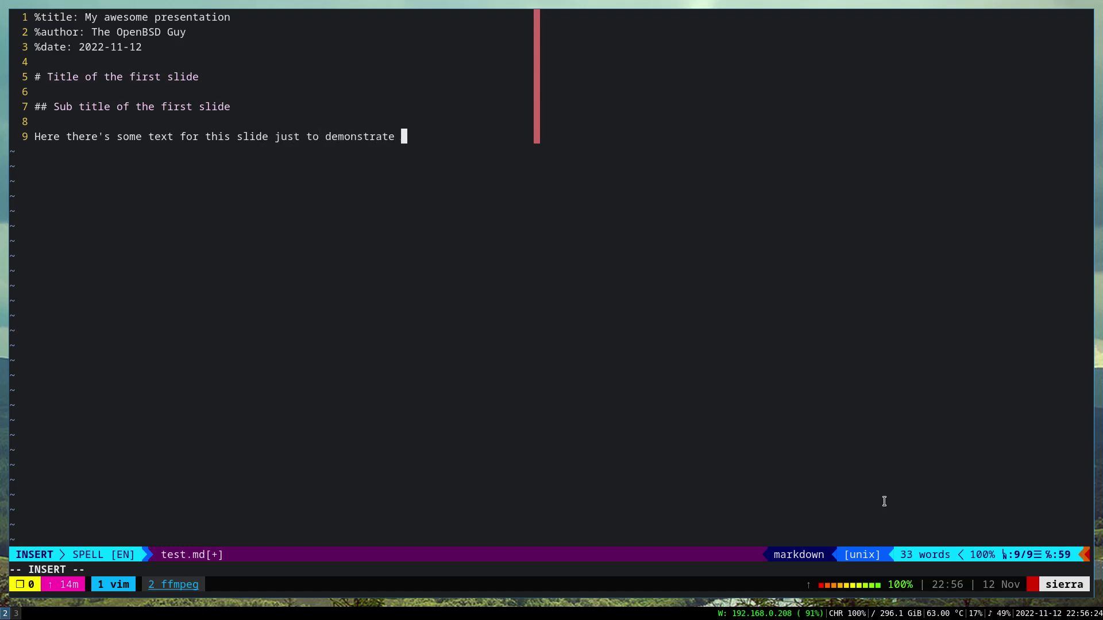
type("how great `mdp")
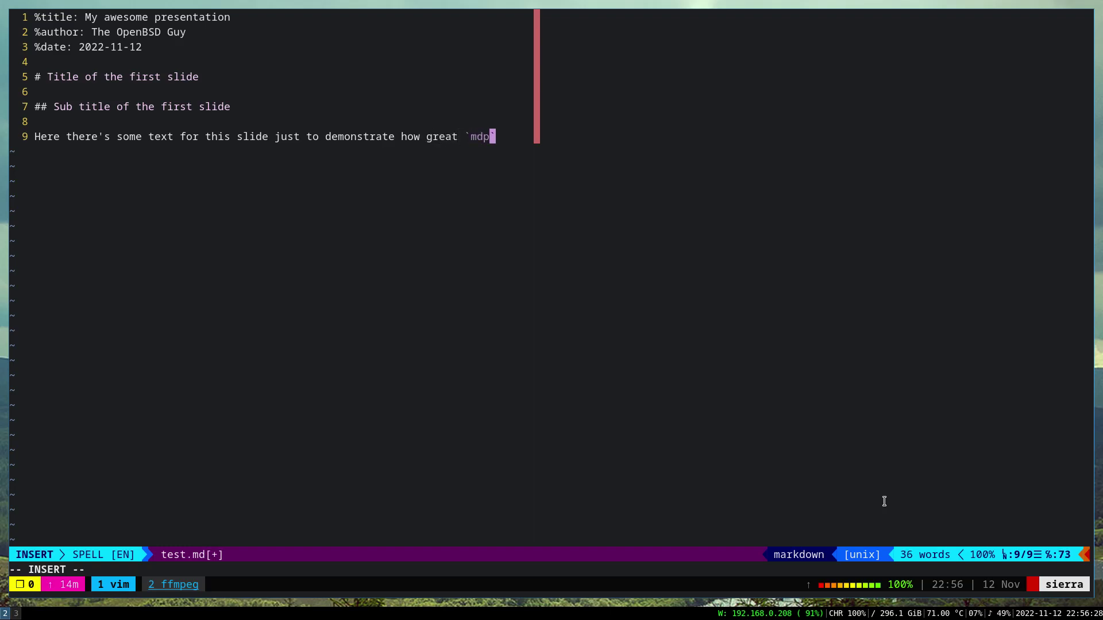
type("` is.")
key("Return")
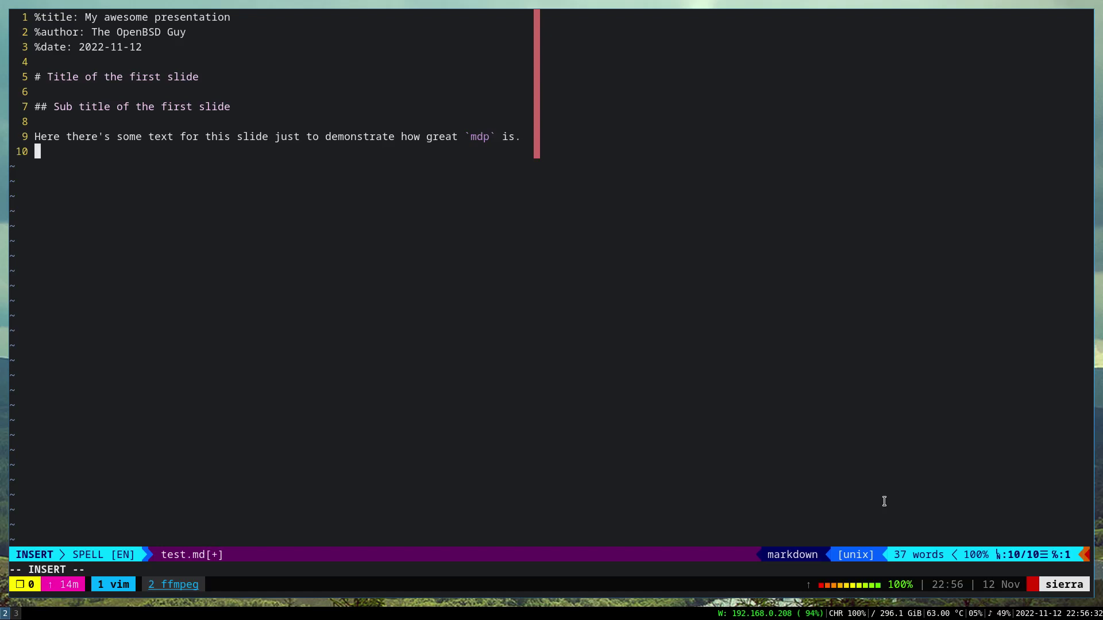
Add the line "In case that you don't know, it's written in C programming language." and save test.md.
type("In case that you don't ")
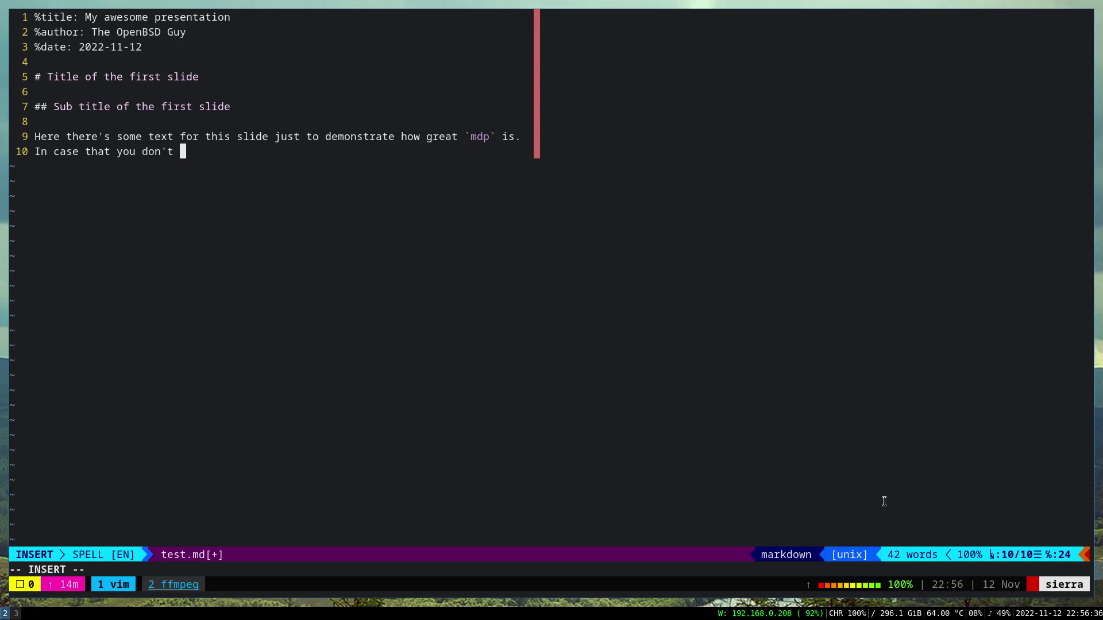
type("know, it's written")
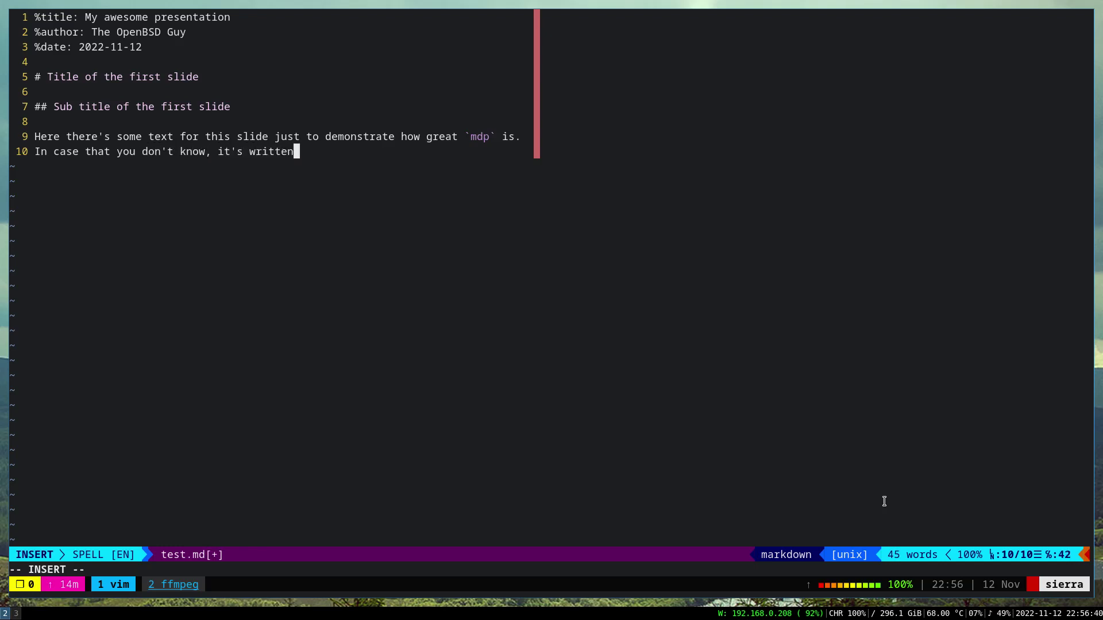
type(" in C programming language.")
key("Return")
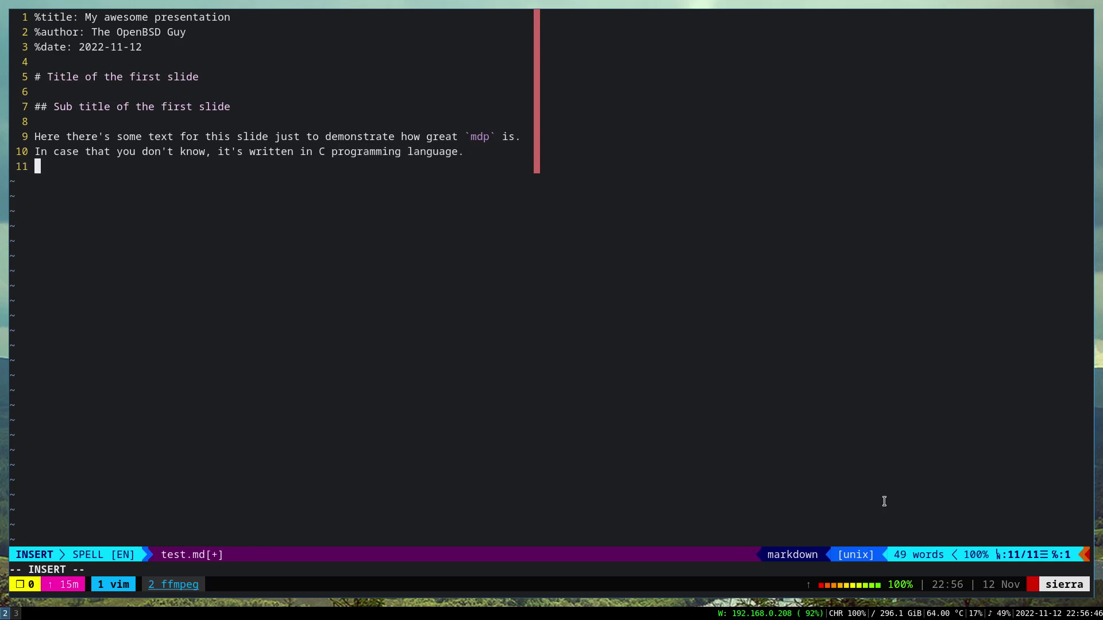
key("Escape")
type(":w")
key("Return")
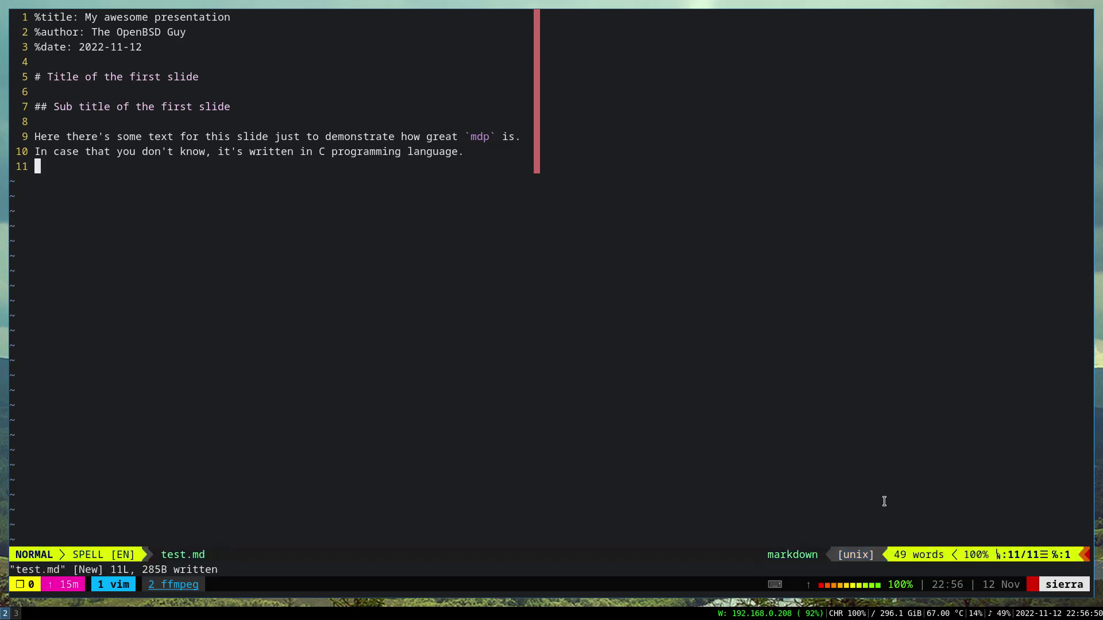
key("ctrl+b")
key("percent")
type("exit")
key("Return")
Split off a terminal pane below the editor and run "mdp test.md" in it.
key("ctrl+b")
key("quotedbl")
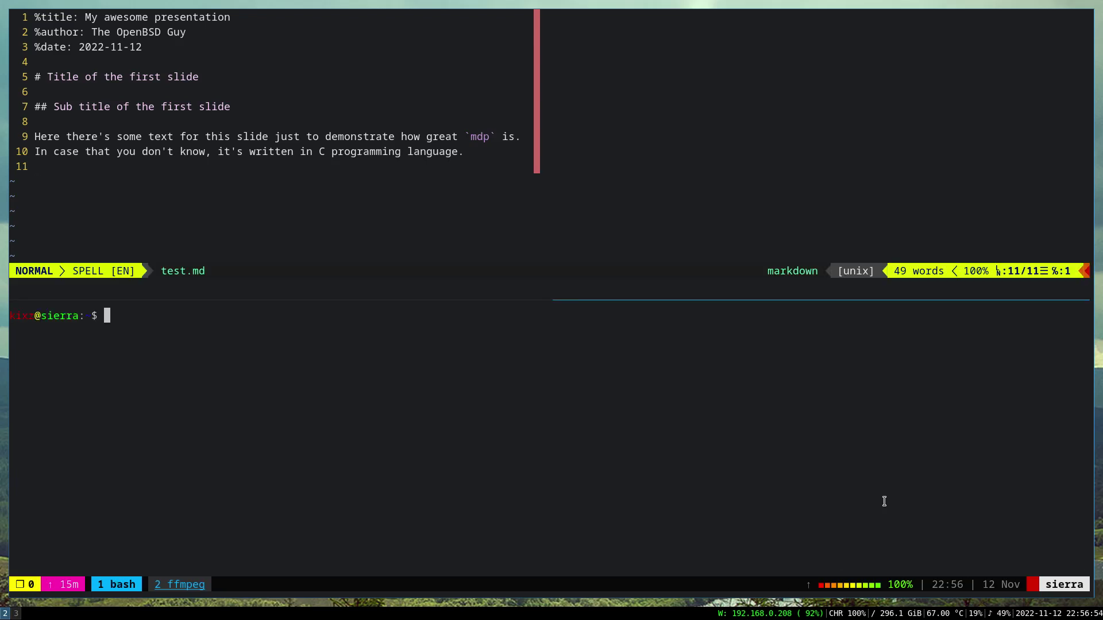
type("mdp test.md")
key("Return")
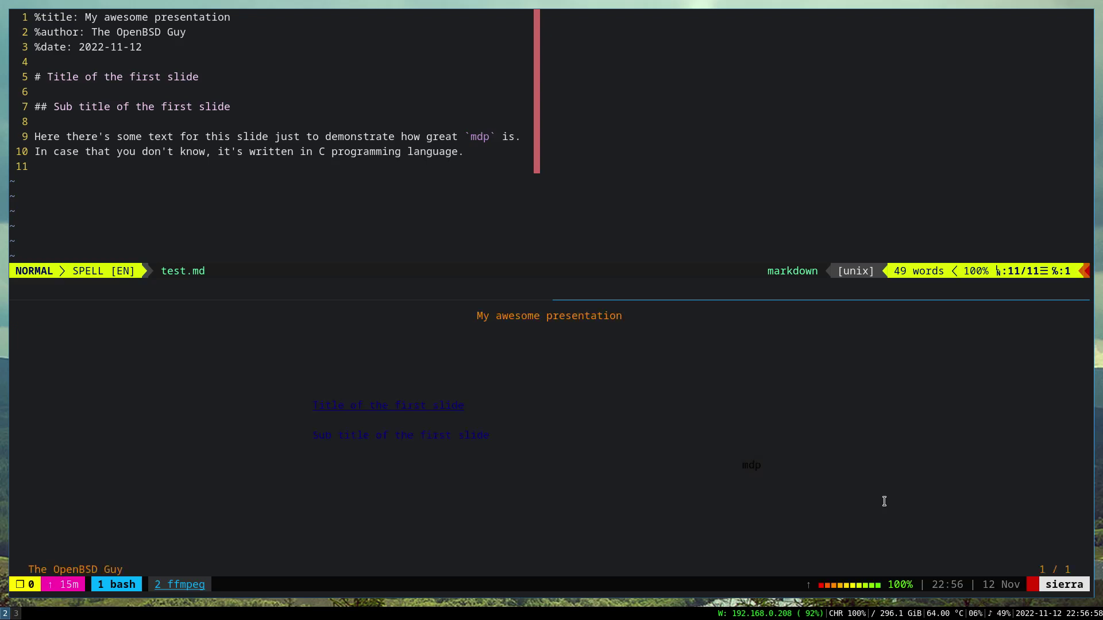
Maximize the mdp pane to view the rendered first slide, and quit the presentation.
key("ctrl+b")
key("z")
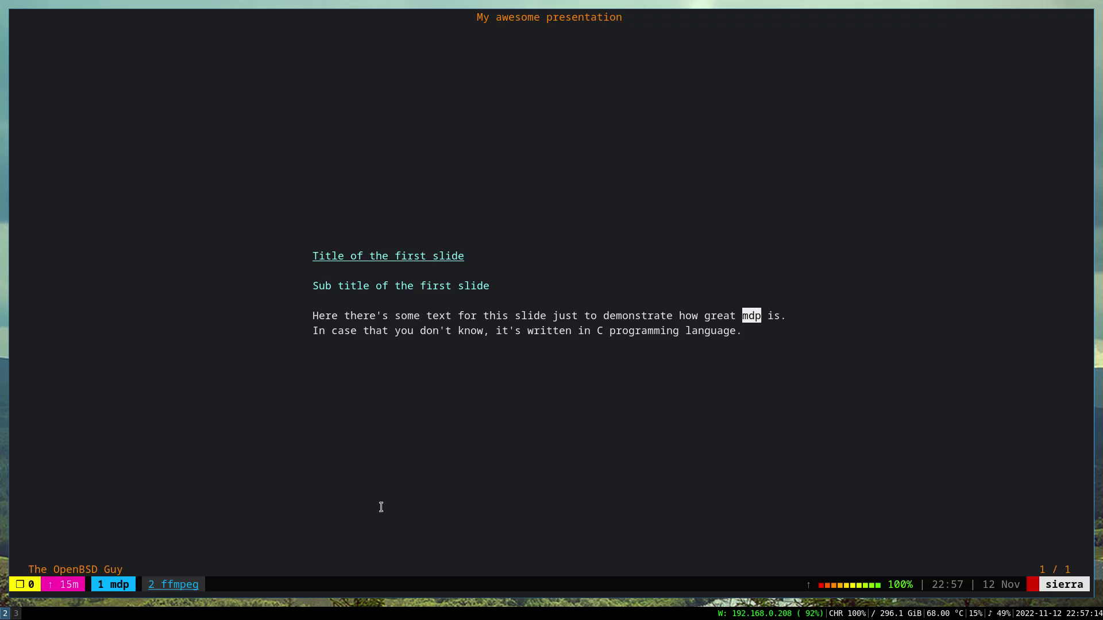
key("q")
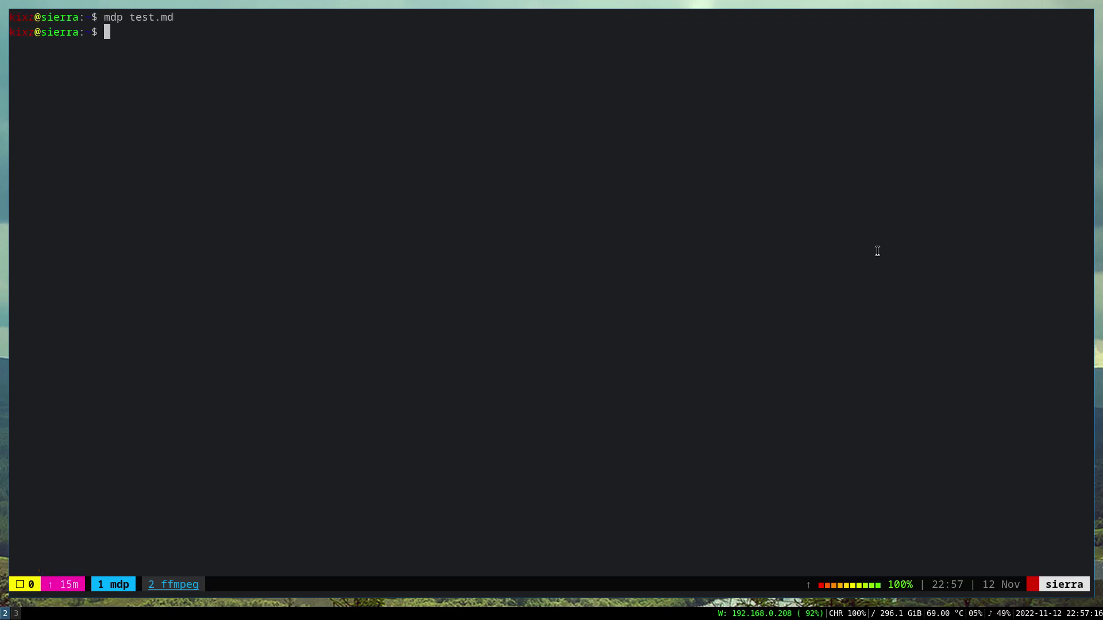
Return to the editor pane and start a markdown link labelled "source" before the final period of the C programming language line.
key("ctrl+b")
key("v")
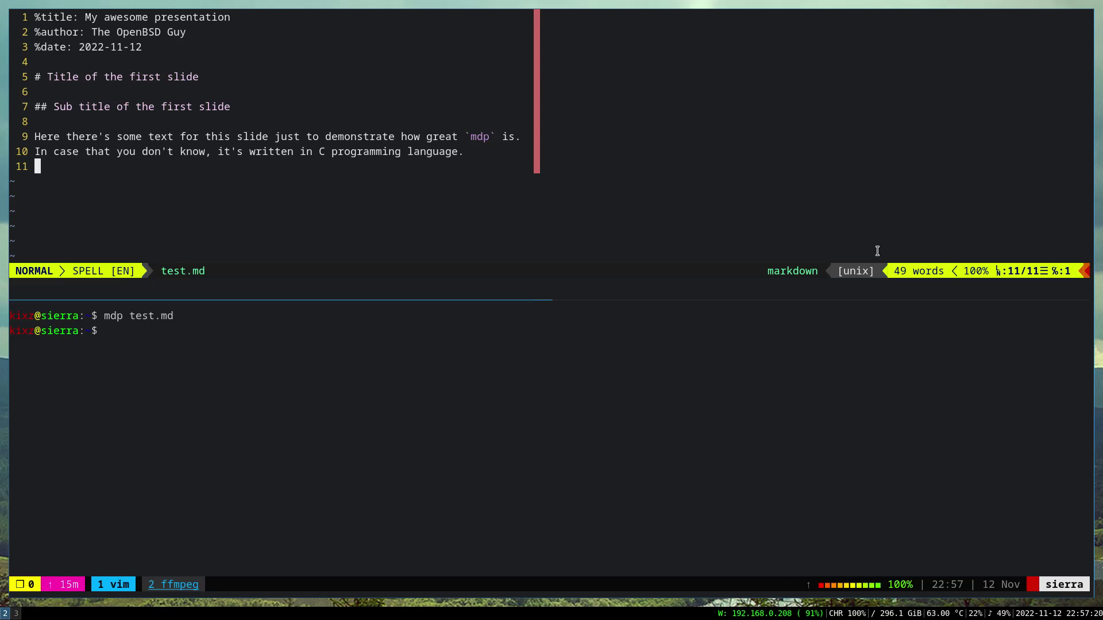
key("i")
key("Return")
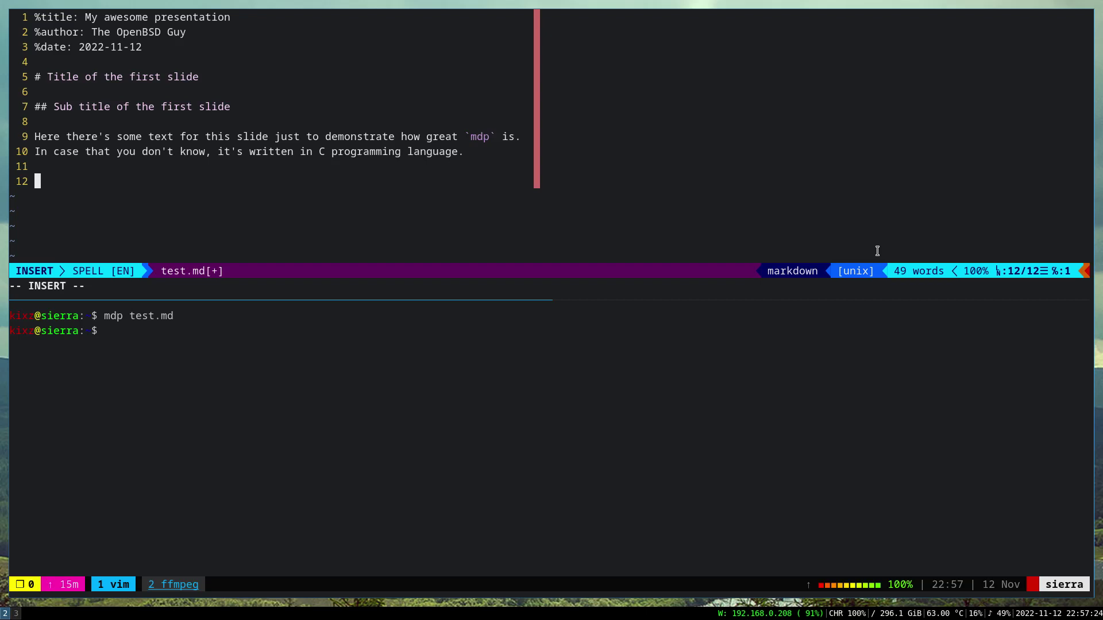
key("BackSpace")
key("BackSpace")
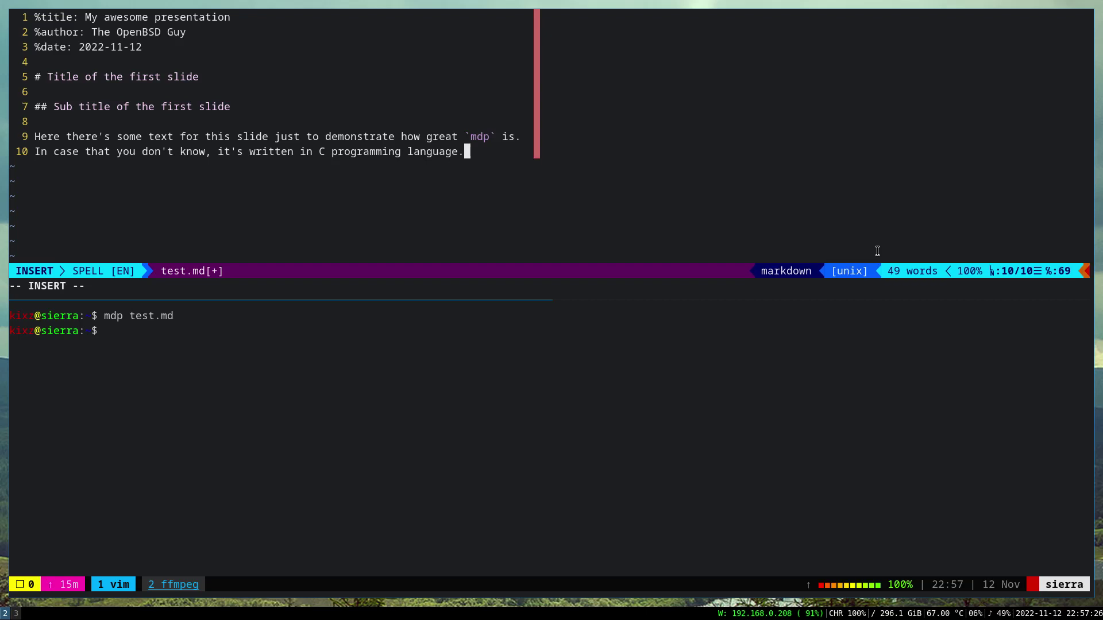
key("Left")
type("[source](")
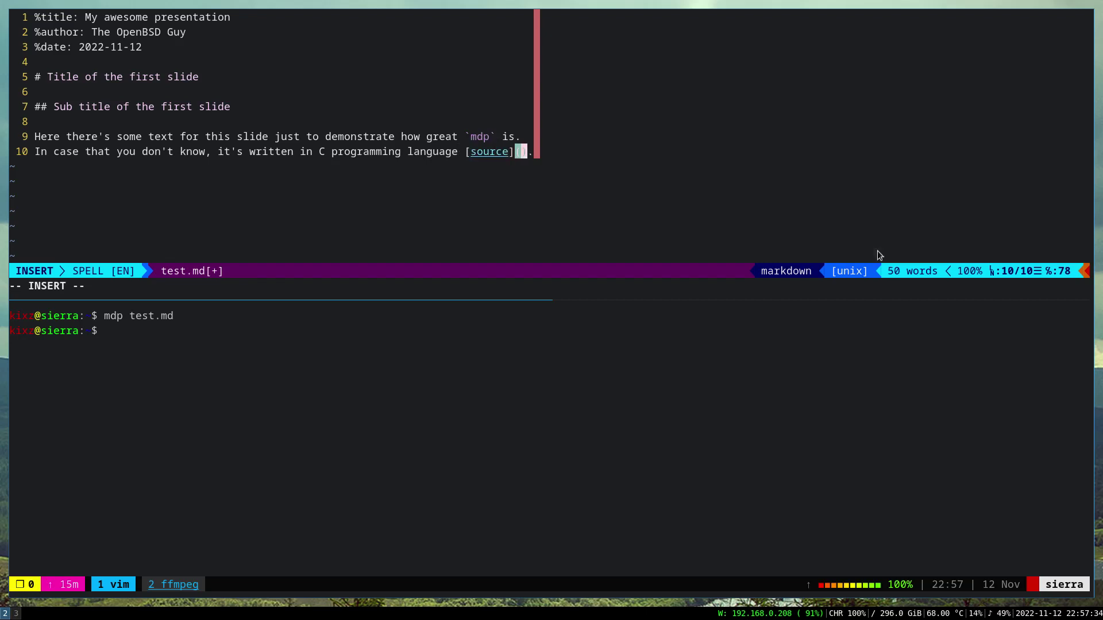
key("super+3")
left_click(455, 40)
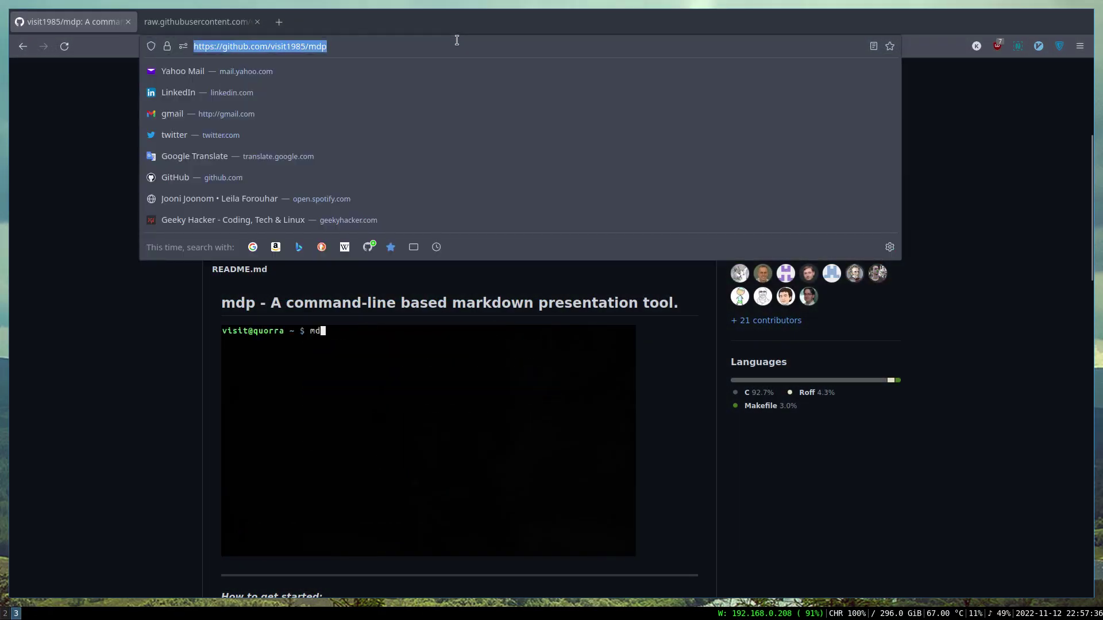
key("super+2")
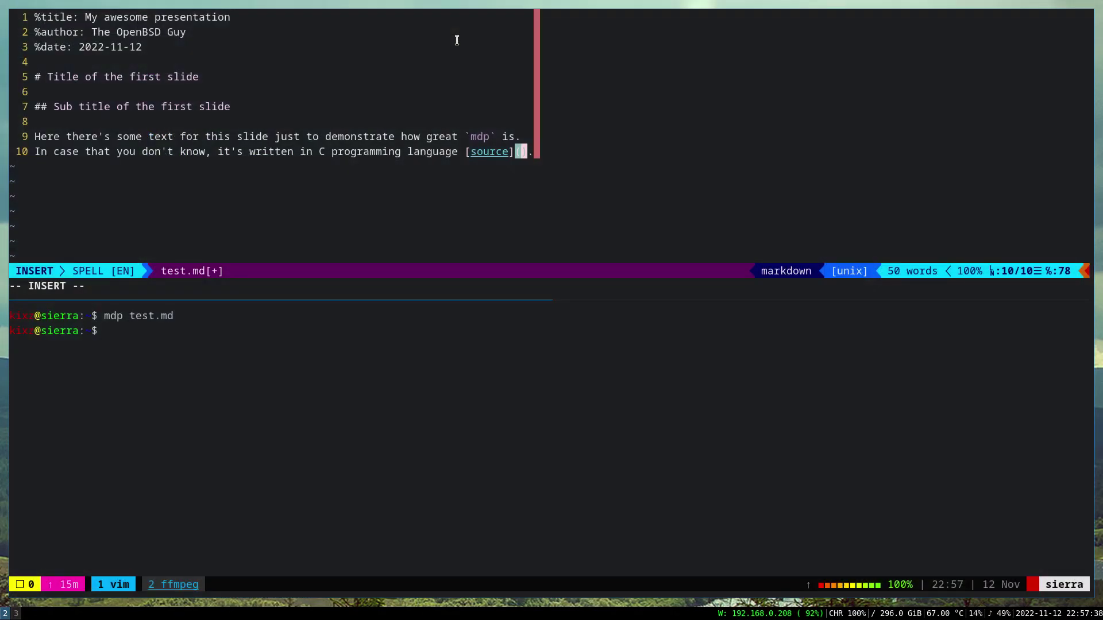
type("https://github.com/visit1985/mdp")
key("Escape")
type(":w")
key("Return")
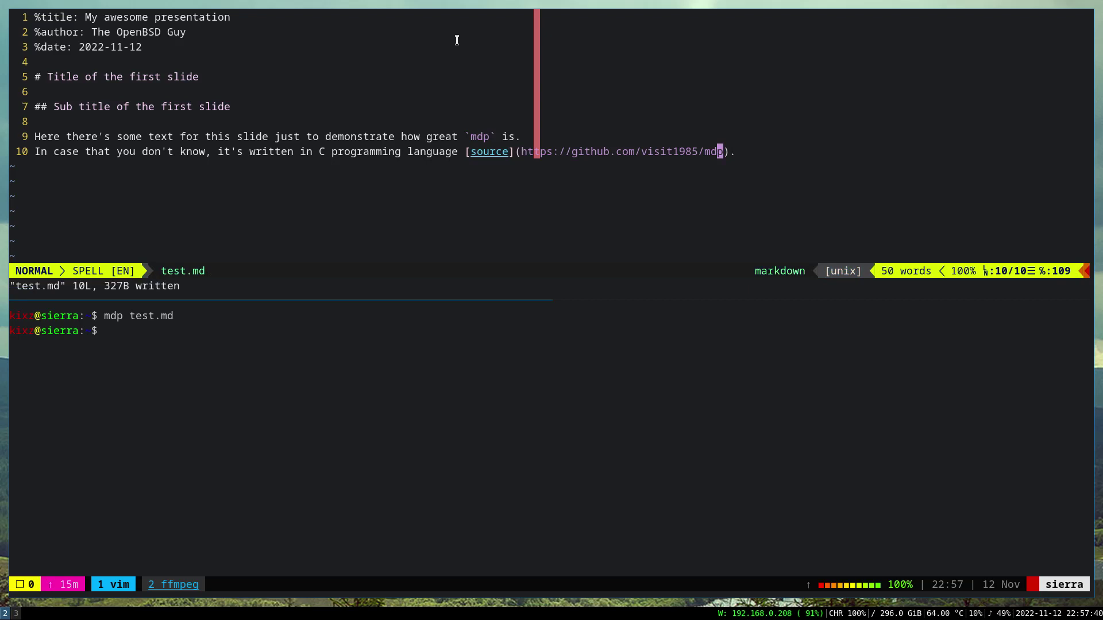
Add two blank lines below the line containing the source link.
key("l")
key("Return")
key("Return")
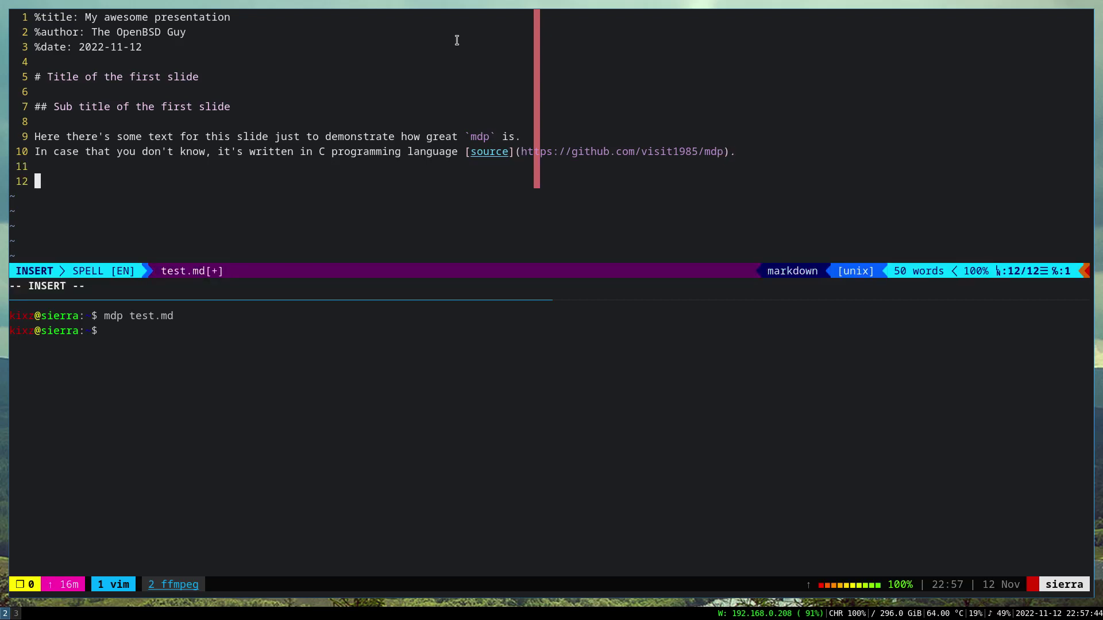
Enclose "C programming language" on line 10 in single asterisks.
key("Escape")
key("k")
key("k")
key("l")
key("l")
key("l")
key("l")
key("l")
key("l")
key("l")
key("l")
key("l")
key("l")
key("l")
key("l")
key("l")
key("l")
key("l")
key("l")
key("l")
key("l")
key("l")
key("l")
key("l")
key("l")
key("l")
key("l")
key("l")
key("l")
key("l")
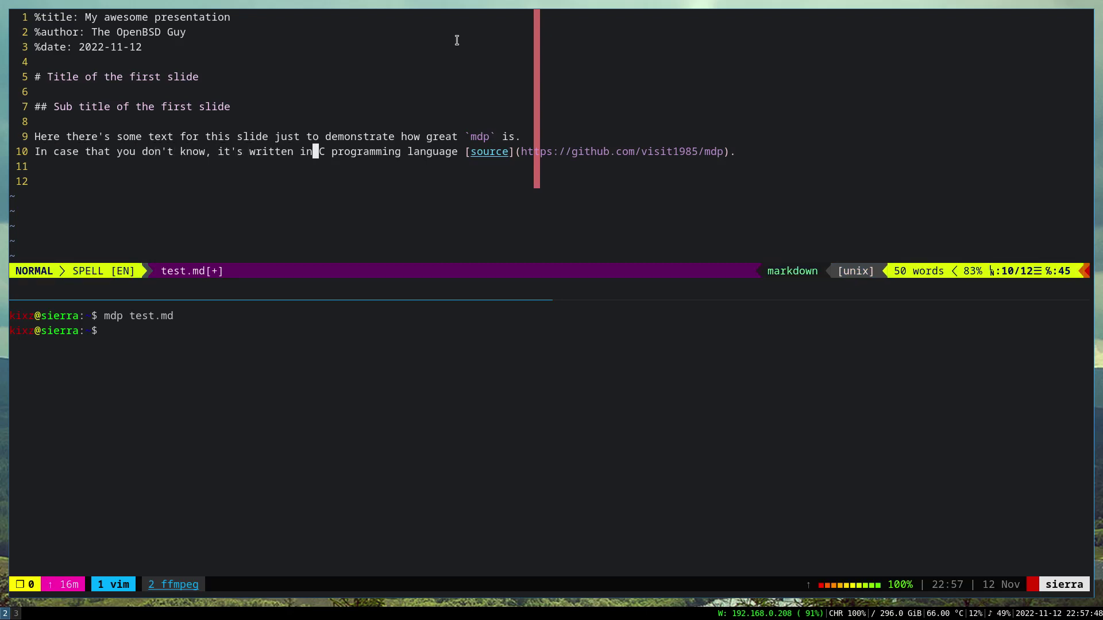
type("a")
type("*")
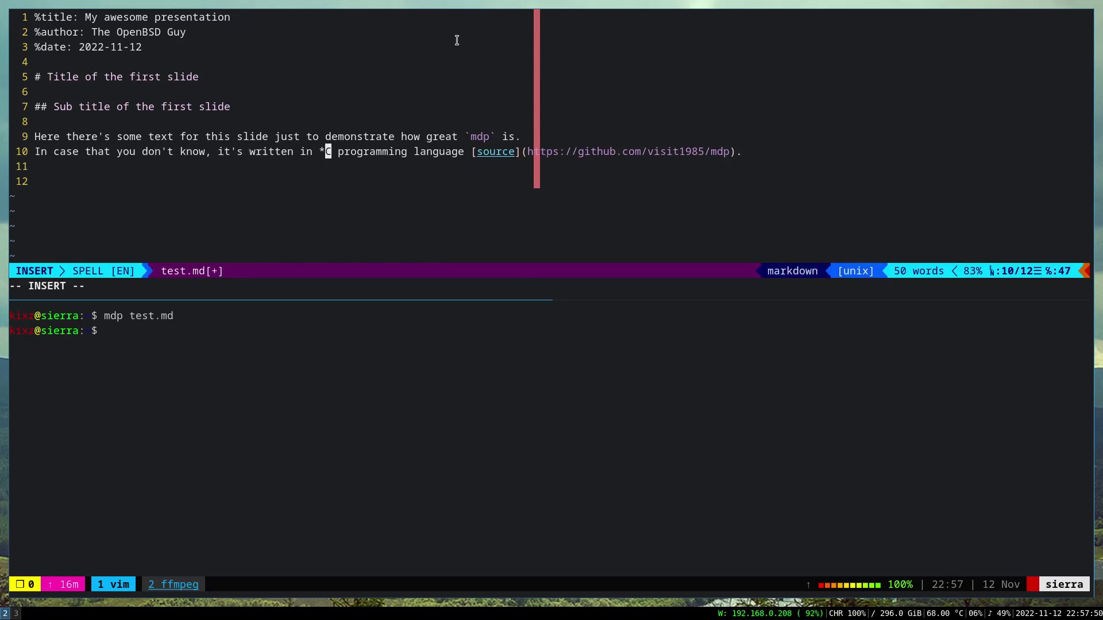
key("Right")
key("Right")
key("Right")
key("Right")
key("Right")
key("Right")
key("Right")
key("Right")
key("Right")
key("Right")
key("Right")
key("Right")
key("Right")
key("Right")
key("Right")
key("Right")
key("Right")
key("Right")
key("Right")
key("Right")
type("*")
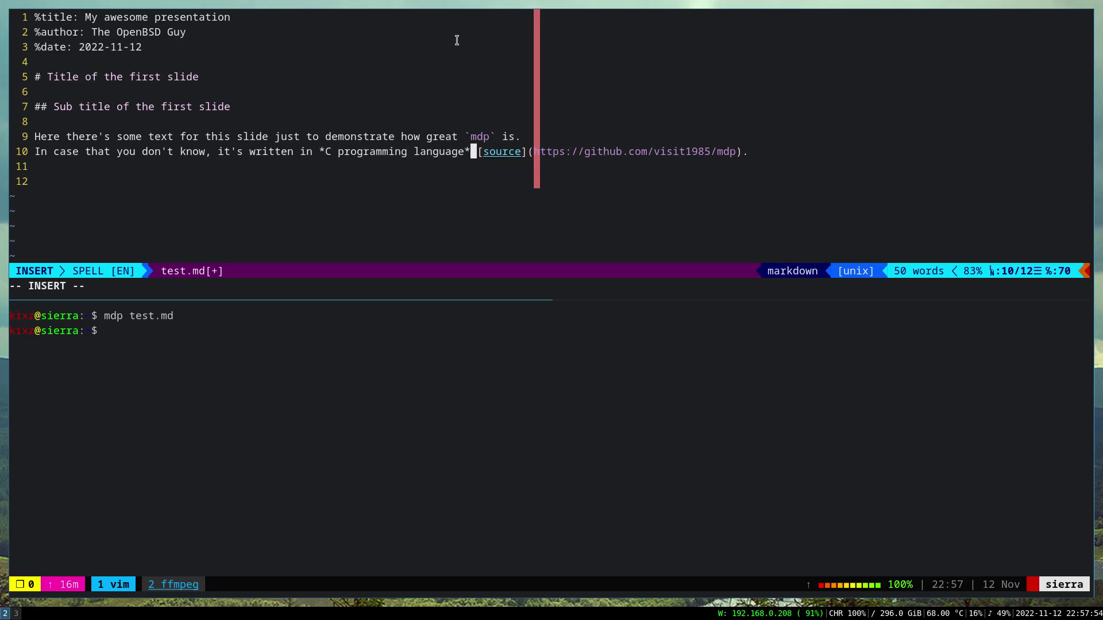
Enclose "you don't know" on line 10 in underscores, replacing the comma after it with the closing underscore.
key("Left")
key("Left")
key("Left")
key("Left")
key("Left")
key("Left")
key("Left")
key("Left")
key("Left")
key("Left")
key("Left")
key("Left")
key("Left")
key("Left")
key("Left")
key("Left")
key("Left")
key("Left")
key("Left")
key("Left")
key("Left")
key("Left")
key("Left")
key("Left")
key("Left")
key("Left")
key("Left")
key("Left")
key("Left")
key("Left")
key("Left")
key("Left")
key("Left")
key("Left")
key("Left")
key("Left")
key("Left")
key("Left")
key("Left")
key("Left")
type("_")
key("Insert")
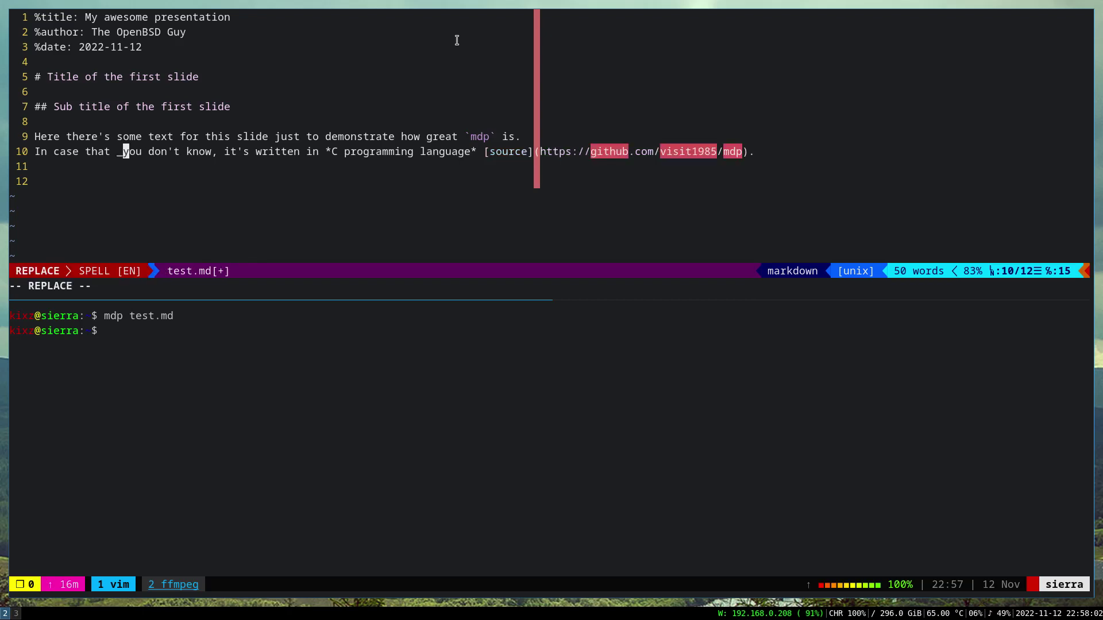
key("Right")
key("Right")
key("Right")
key("Right")
key("Right")
key("Right")
key("Right")
key("Right")
key("Right")
key("Right")
key("Right")
key("Right")
key("Right")
key("Right")
type("_")
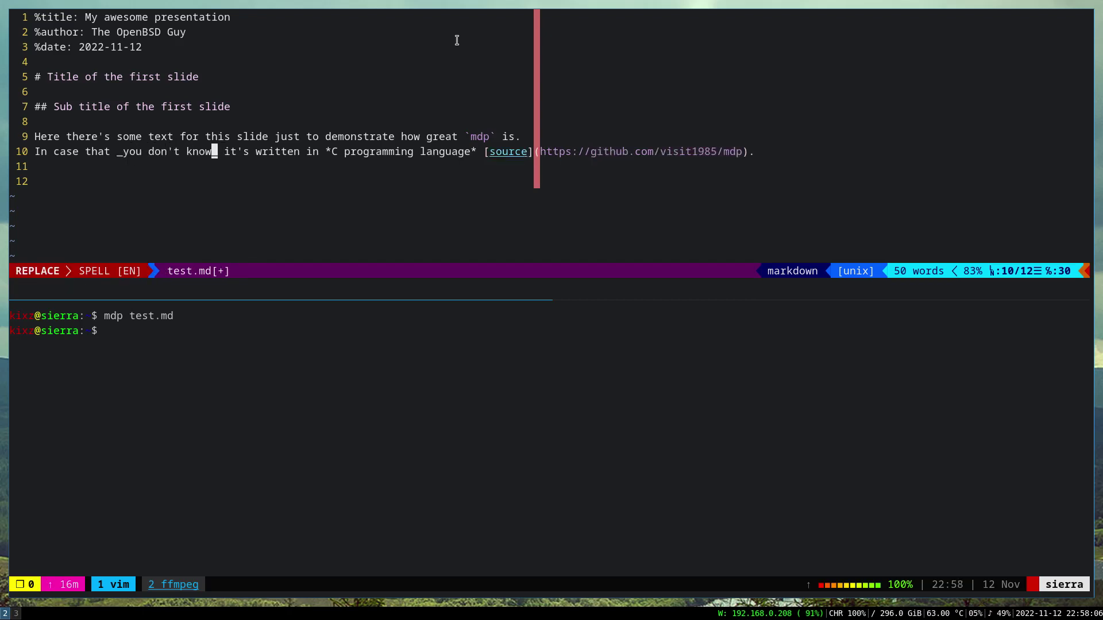
key("Escape")
Enclose "some text" on line 9 in combined underscore and asterisk markers, as _*some text*_, and save test.md.
key("Down")
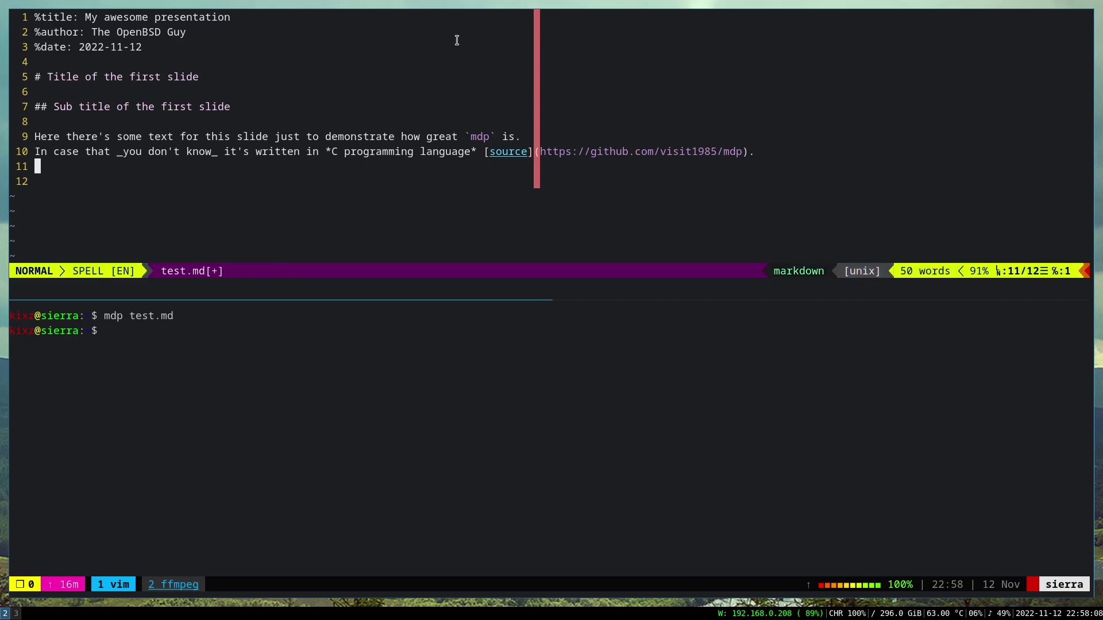
key("Up")
key("Up")
key("Left")
key("Left")
key("Left")
key("Left")
key("Left")
key("Left")
key("Left")
key("Left")
key("Left")
key("Left")
key("Left")
key("Left")
key("Left")
key("Left")
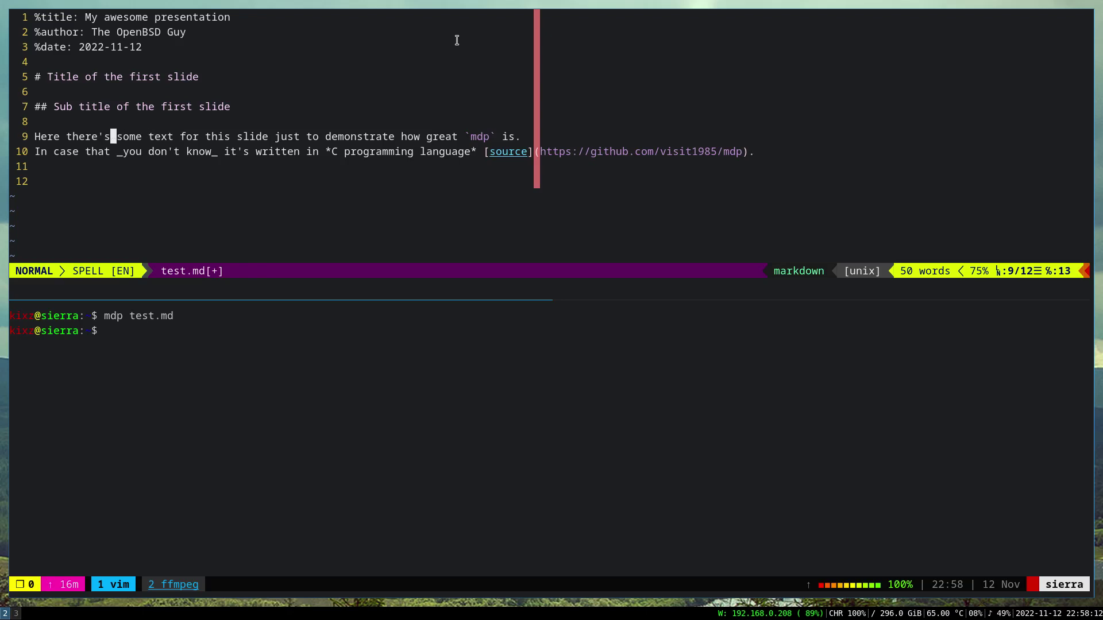
key("i")
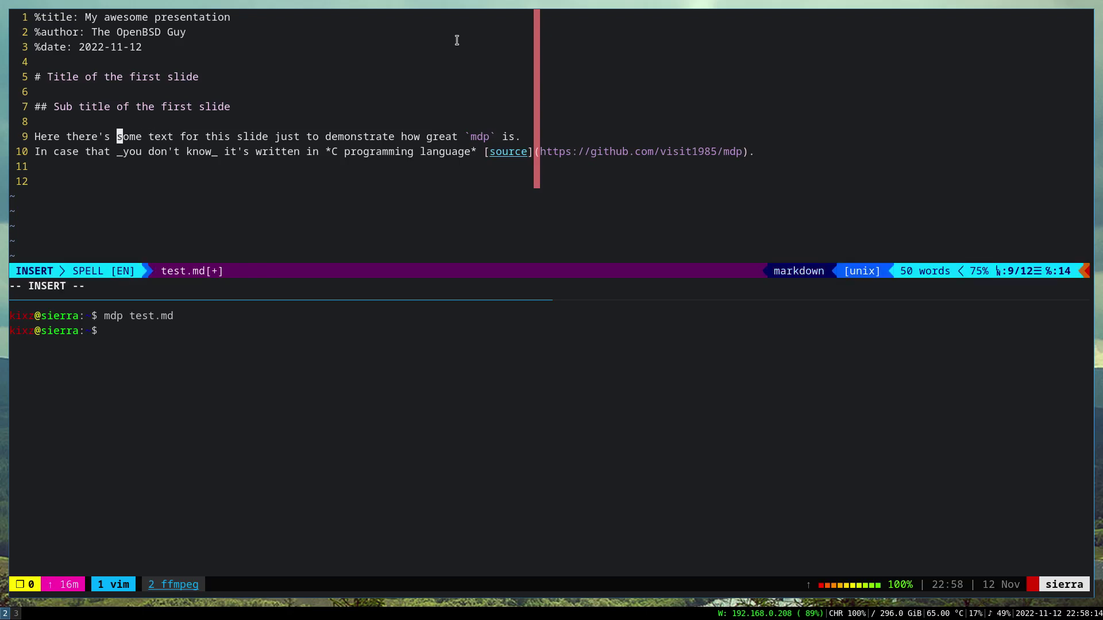
type("_*")
key("Right")
key("Right")
key("Right")
key("Right")
key("Right")
key("Right")
key("Right")
key("Right")
key("Right")
type("*_")
key("Escape")
type(":w")
key("Return")
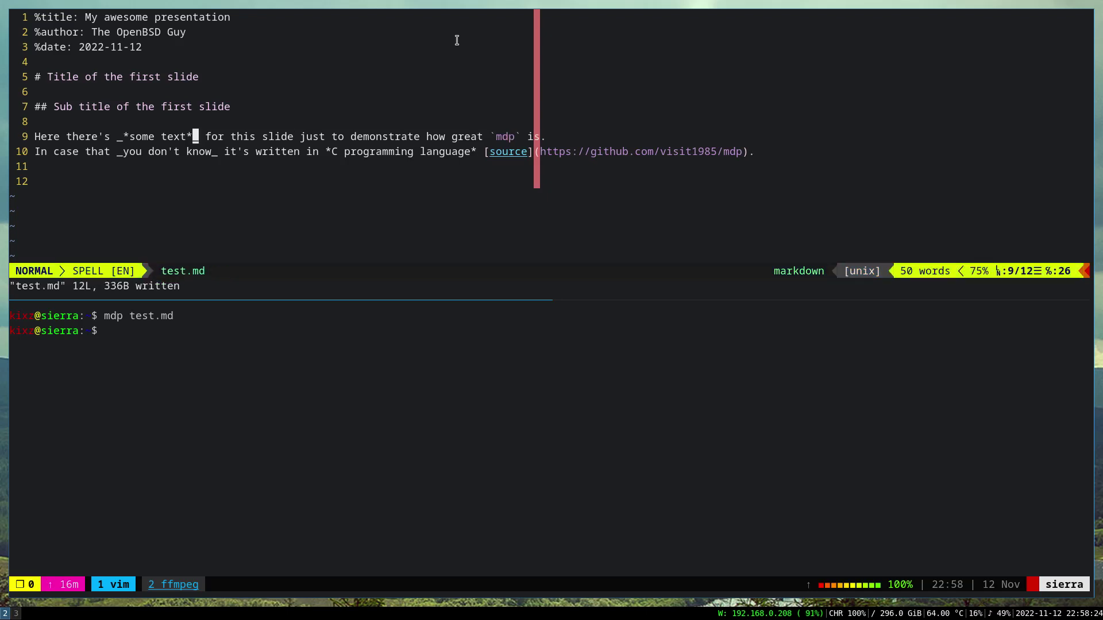
Present test.md with mdp in the maximized shell pane to check the text formatting, then quit and restore the split layout.
key("ctrl+b")
key("Down")
type("mdp test.md")
key("Return")
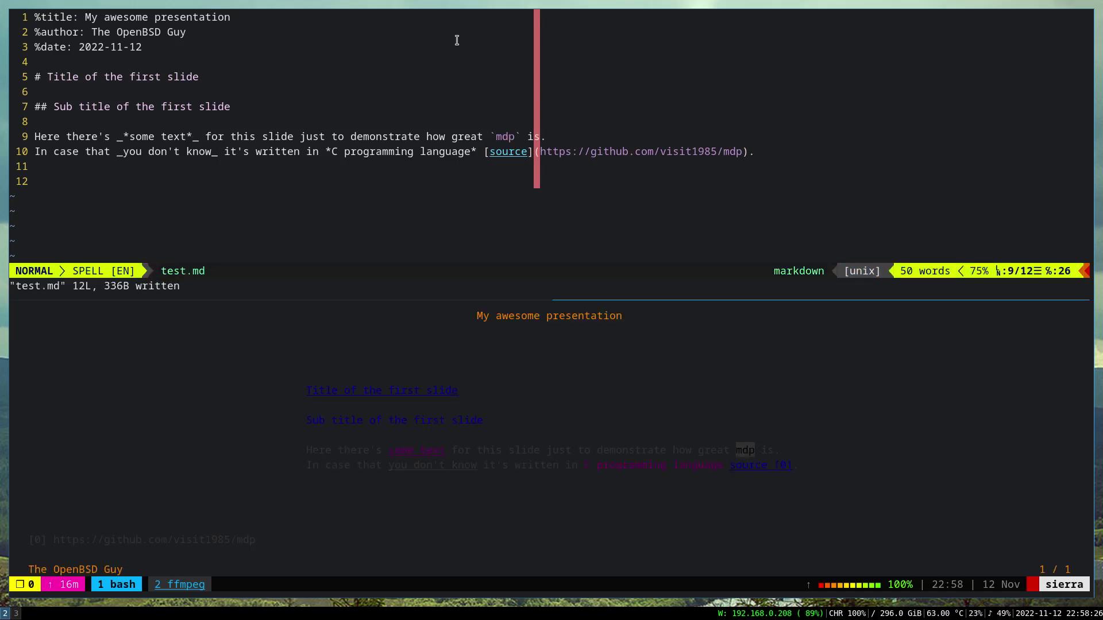
key("ctrl+b")
key("z")
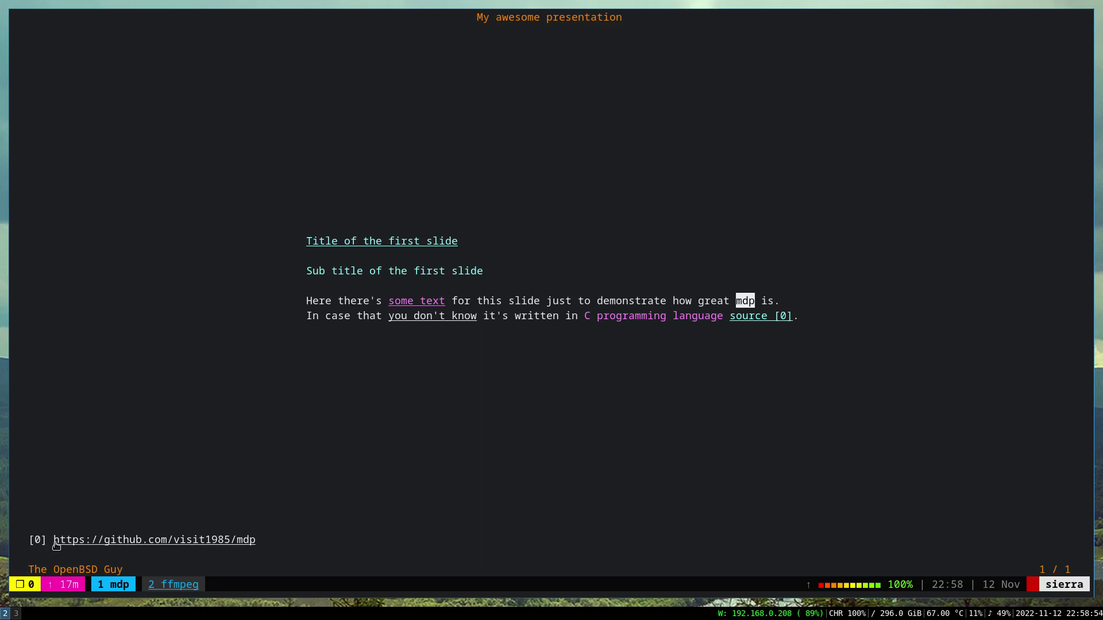
key("q")
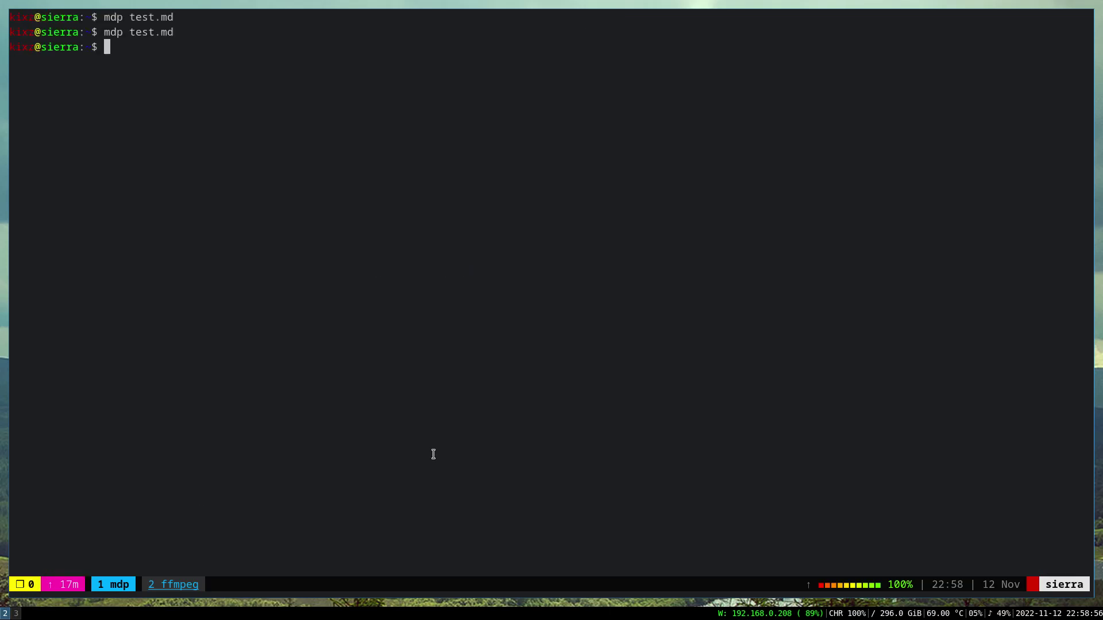
key("ctrl+b")
key("z")
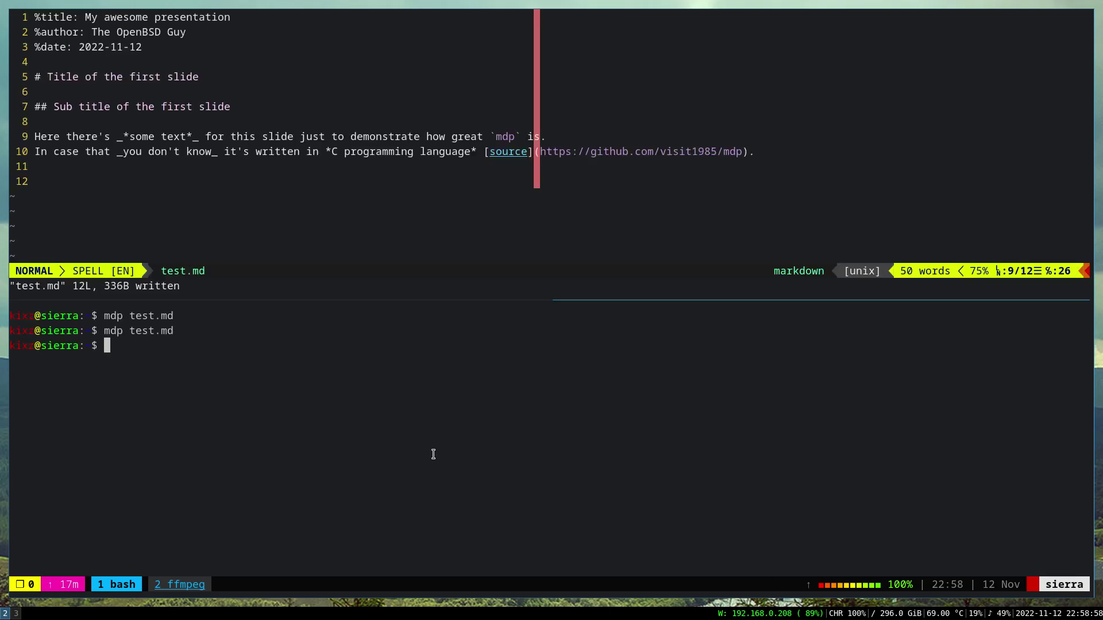
Add the sentence "According to the CNN, mdp is the most used Markdown presentation tool." after a blank line below the source link line.
key("ctrl+b")
key("Up")
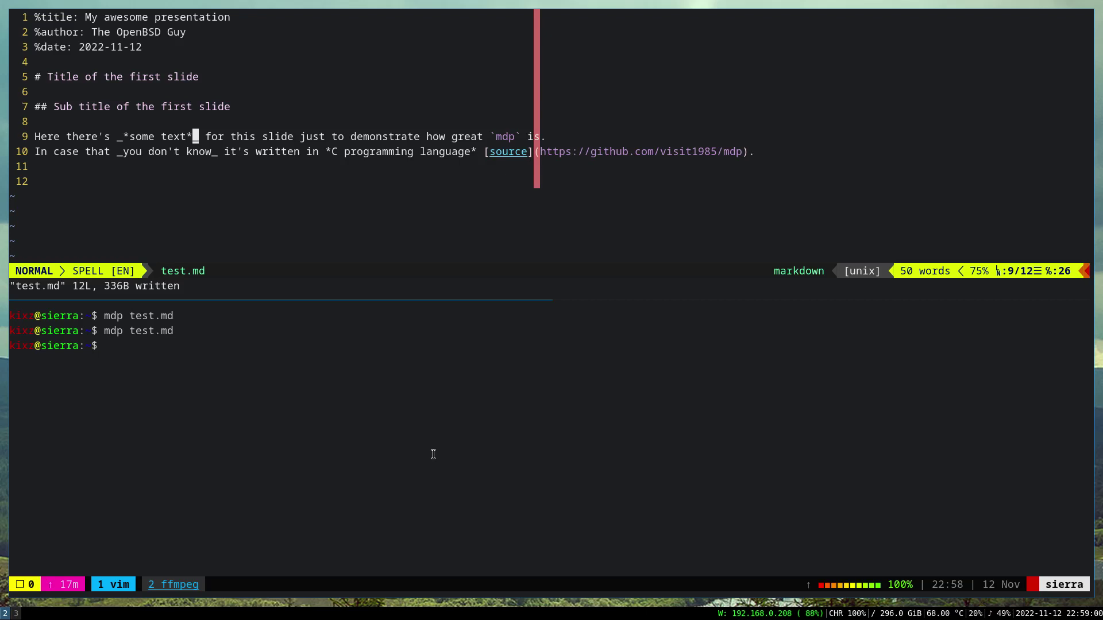
key("j")
key("dollar")
key("a")
key("Return")
key("Return")
type("According to ")
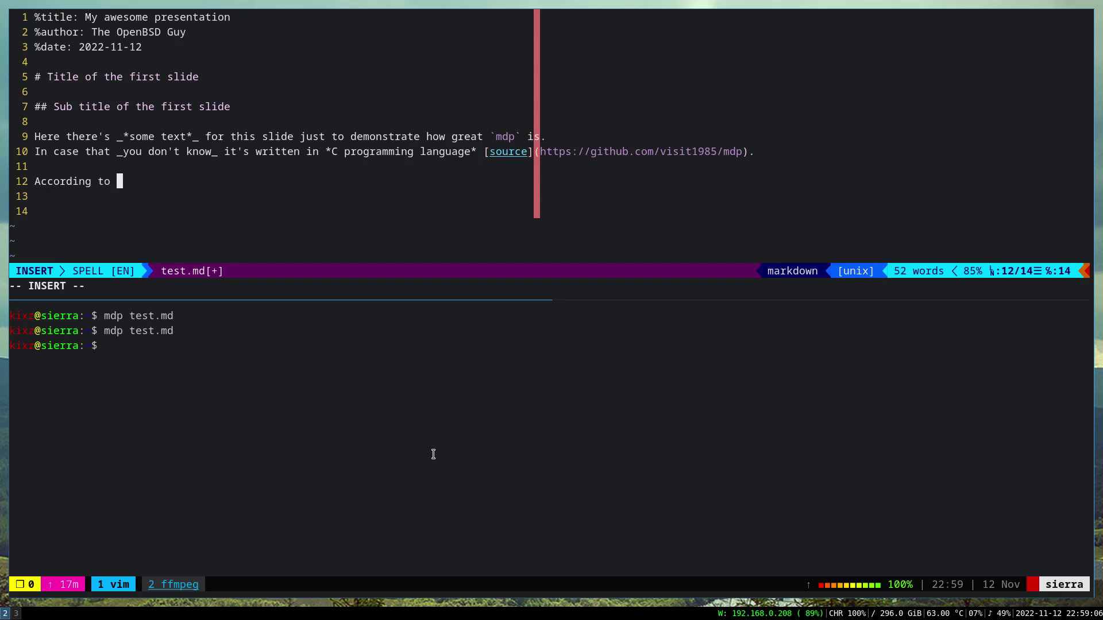
type("the CNN, M")
key("BackSpace")
type("mdp is the most used")
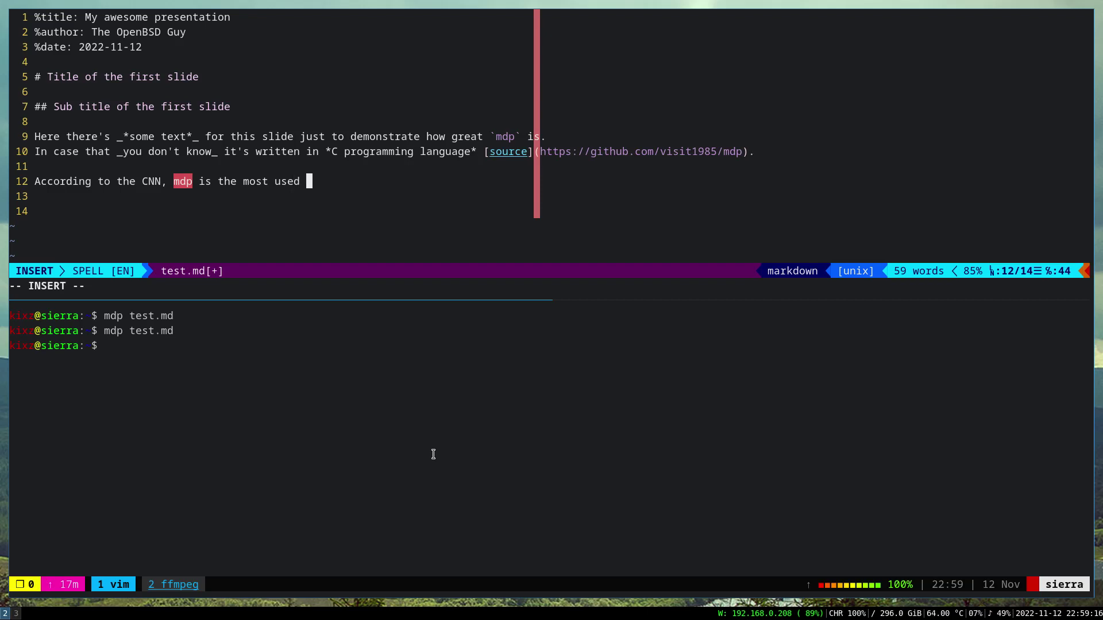
type(" Markdown pr")
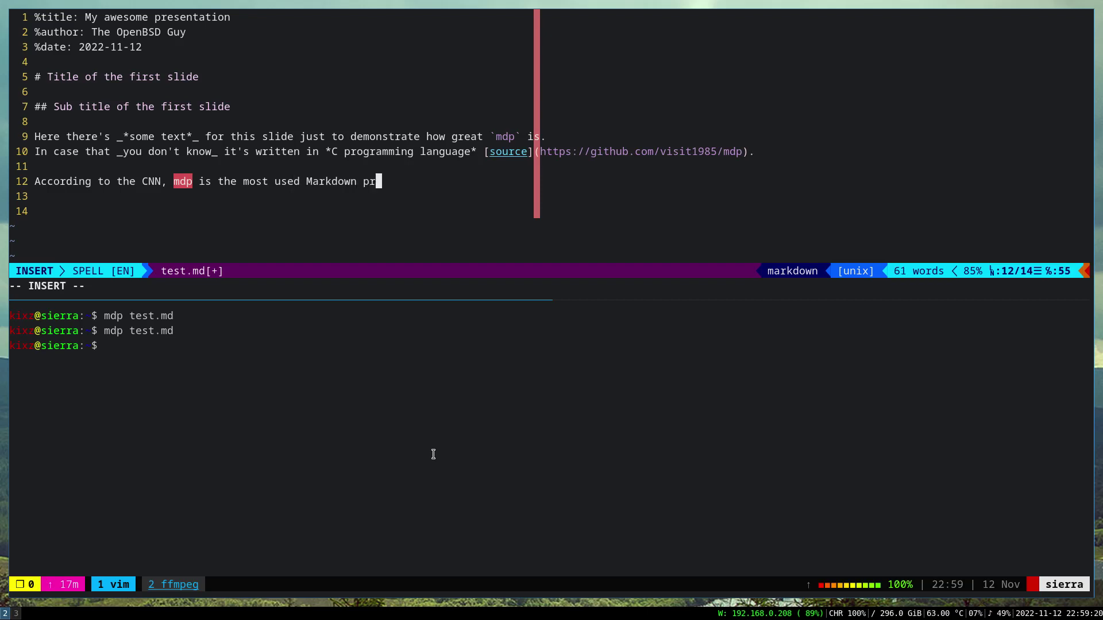
type("esentation to")
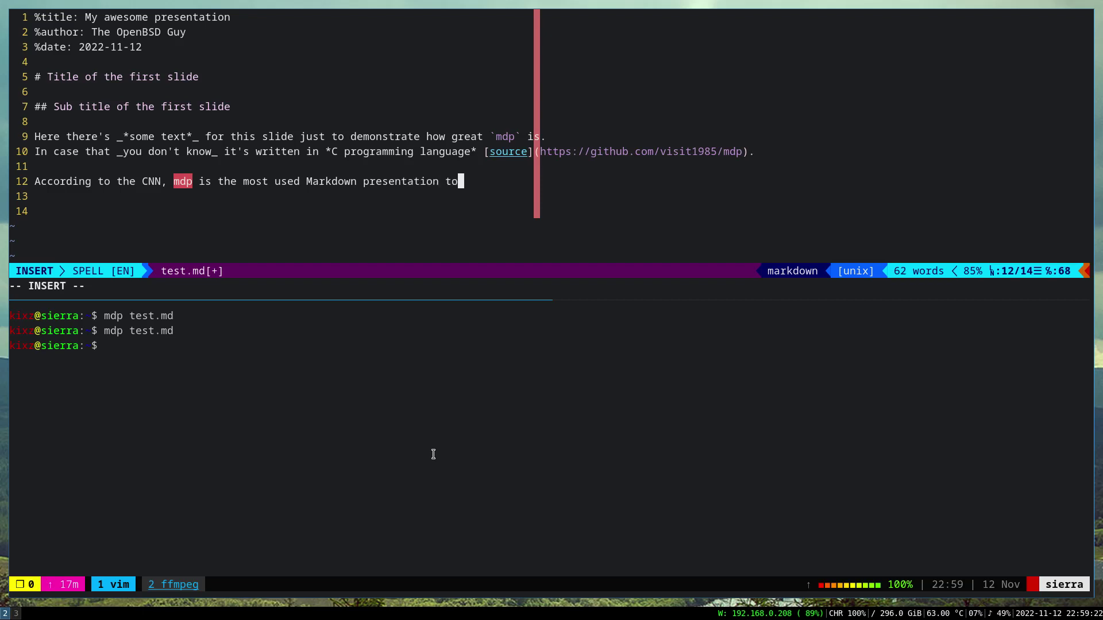
type("ol.")
key("Left")
key("Left")
key("Left")
key("Left")
key("Left")
key("Left")
key("Left")
key("Left")
key("Left")
key("Left")
key("Left")
key("Left")
key("Left")
key("Left")
key("Left")
key("Left")
key("Left")
key("Left")
key("Left")
key("Left")
key("Left")
key("Left")
key("Left")
key("Left")
key("Left")
key("Left")
key("Left")
key("Left")
key("Left")
key("Left")
key("Left")
key("Left")
key("Left")
key("Left")
key("Left")
key("Left")
key("Left")
key("Left")
key("Left")
key("Left")
type("[")
key("Right")
key("Right")
key("Right")
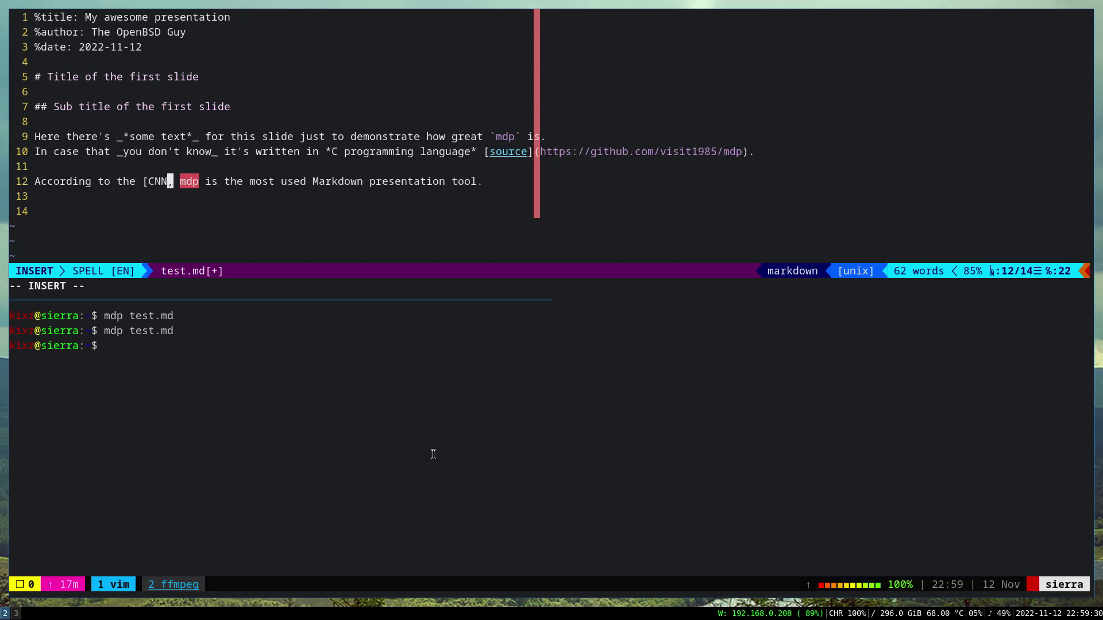
type("](")
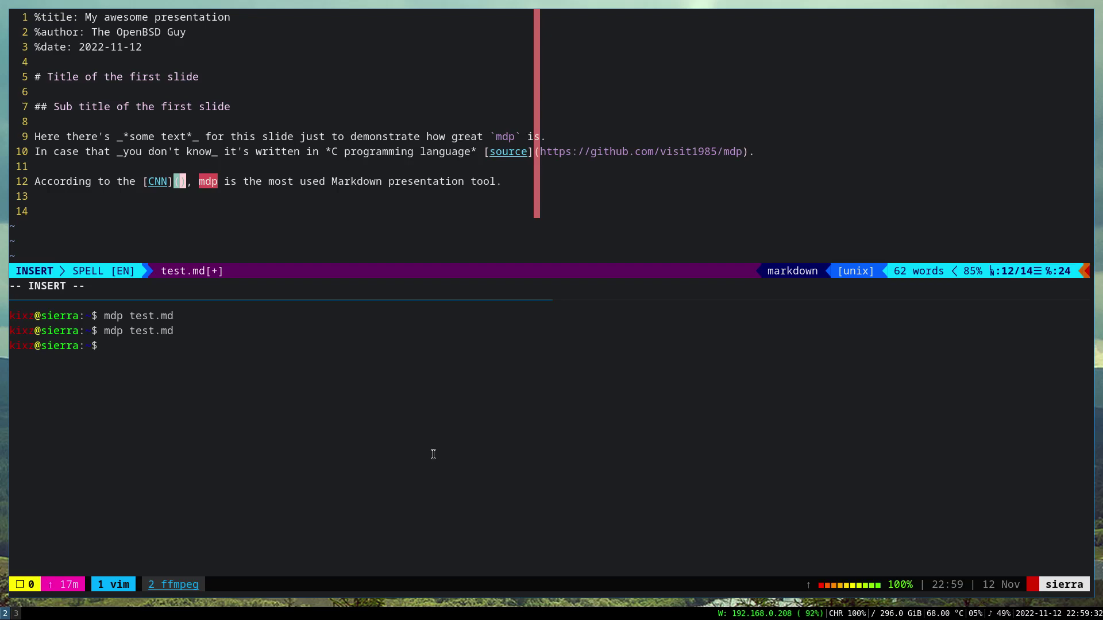
type("https:")
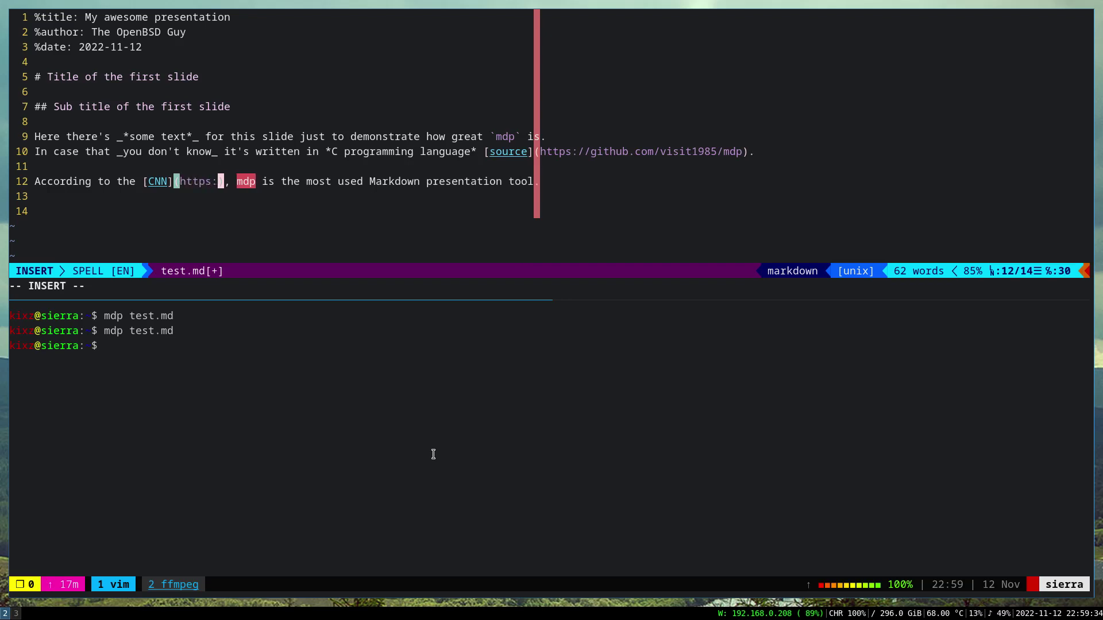
type("//cnn.com")
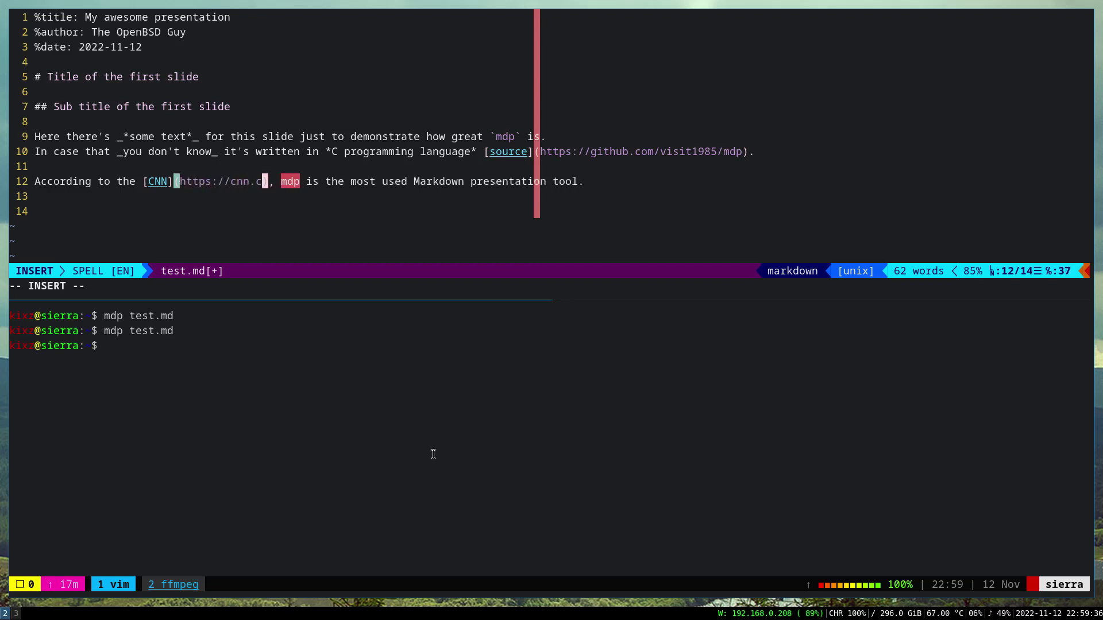
key("Escape")
type(":w")
key("Return")
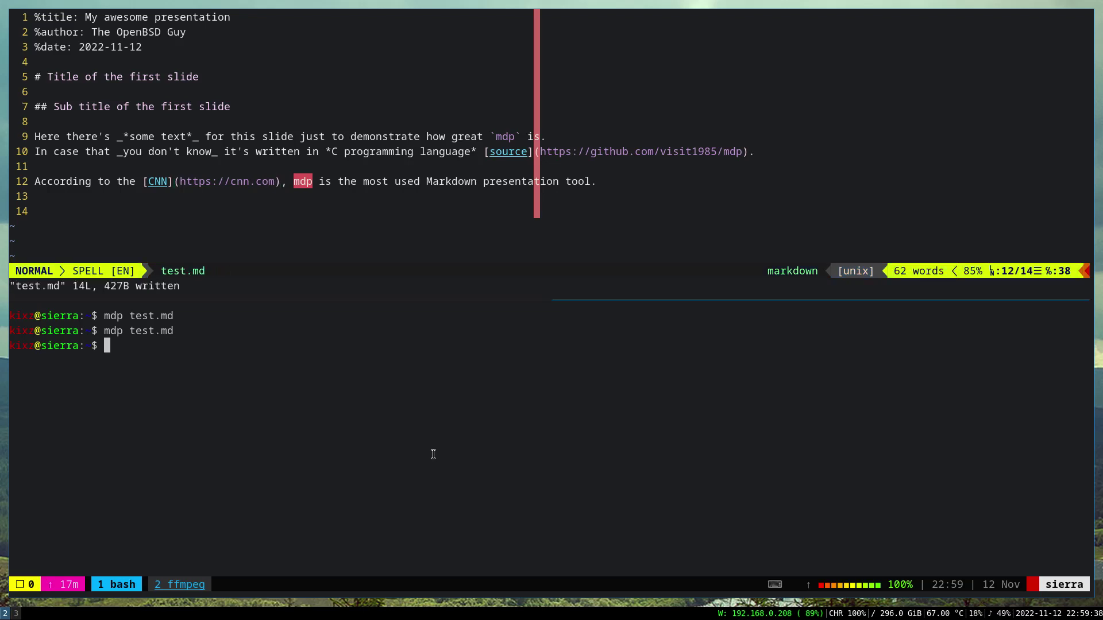
Run mdp on test.md again in the maximized shell pane to check the CNN link, then quit and restore the split layout.
key("ctrl+b")
key("Down")
key("Up")
key("Return")
key("ctrl+b")
key("z")
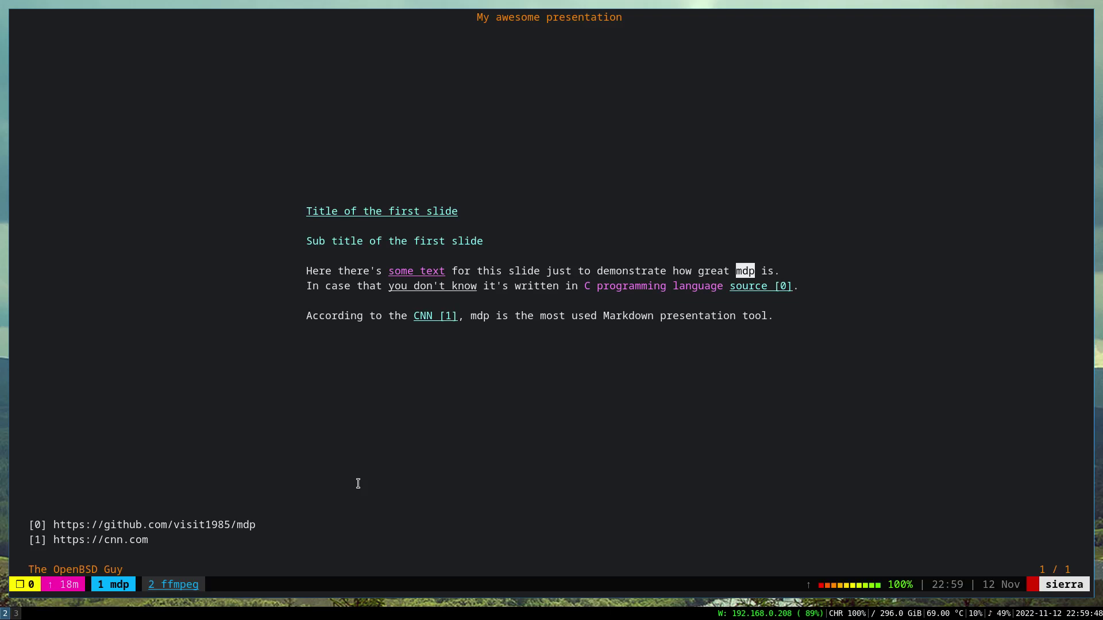
key("q")
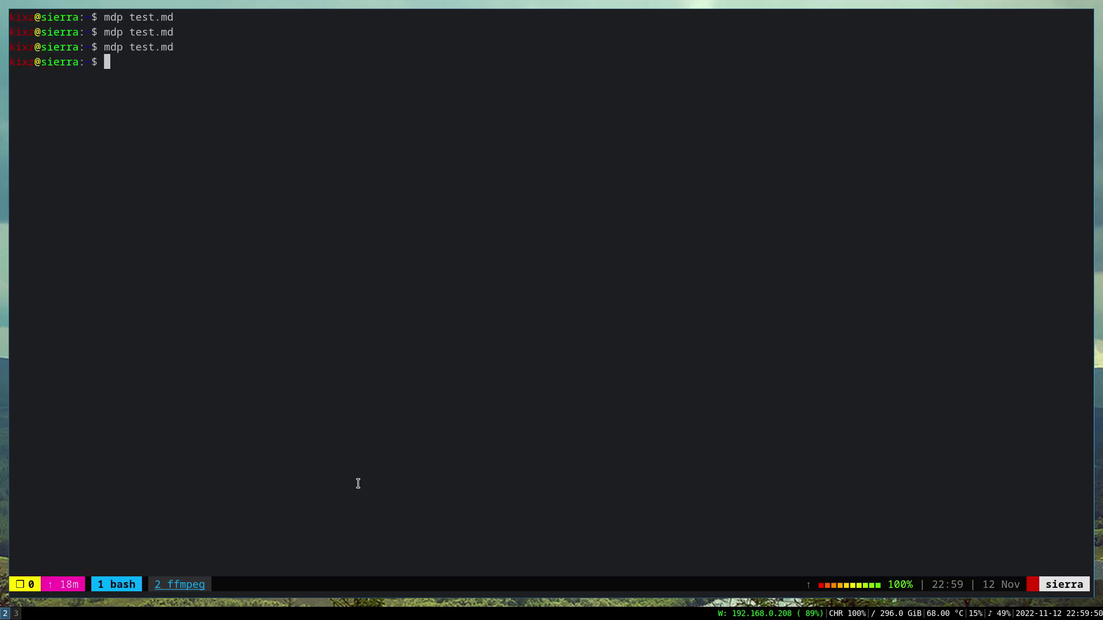
key("ctrl+b")
key("z")
Add a slide separator line of dashes below the CNN sentence in test.md, with a blank line on each side.
key("ctrl+b")
key("Up")
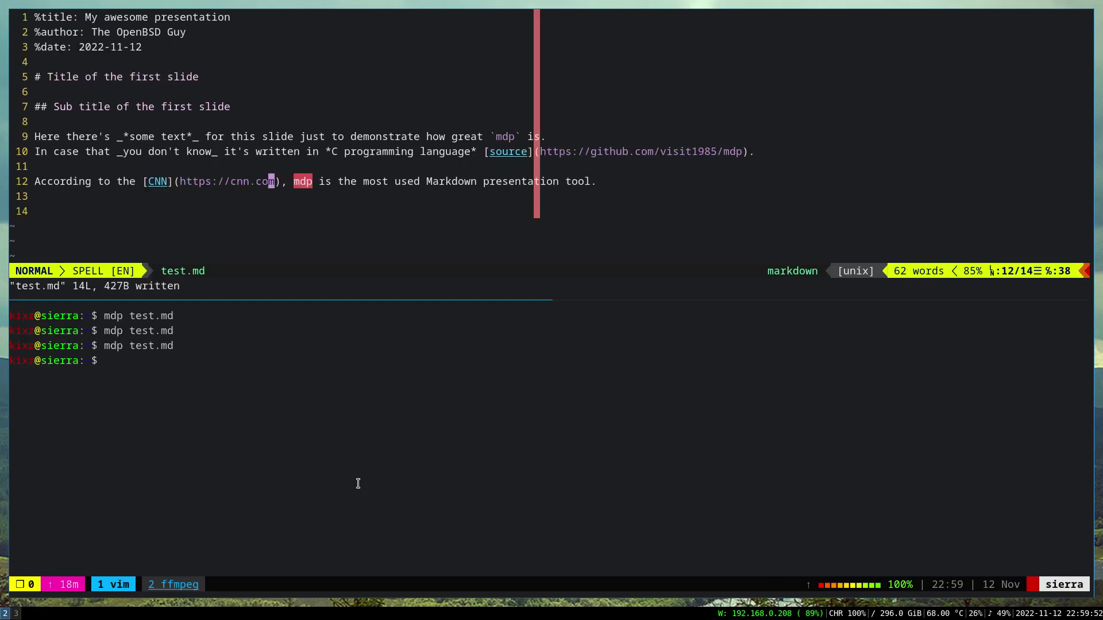
key("$")
key("a")
key("Return")
key("Return")
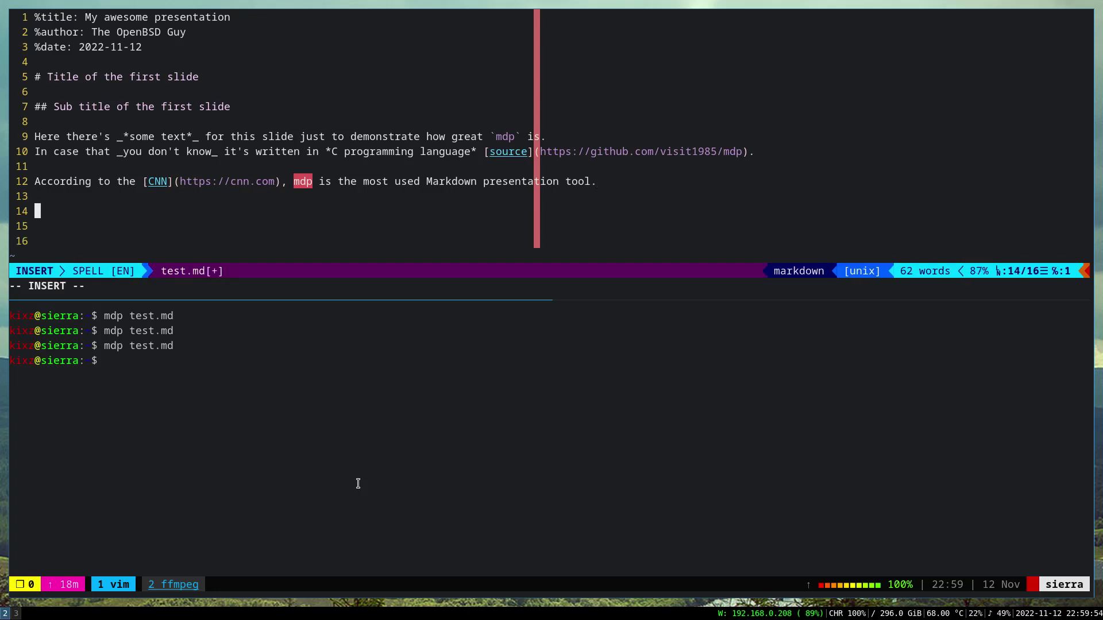
type("---------------------------------")
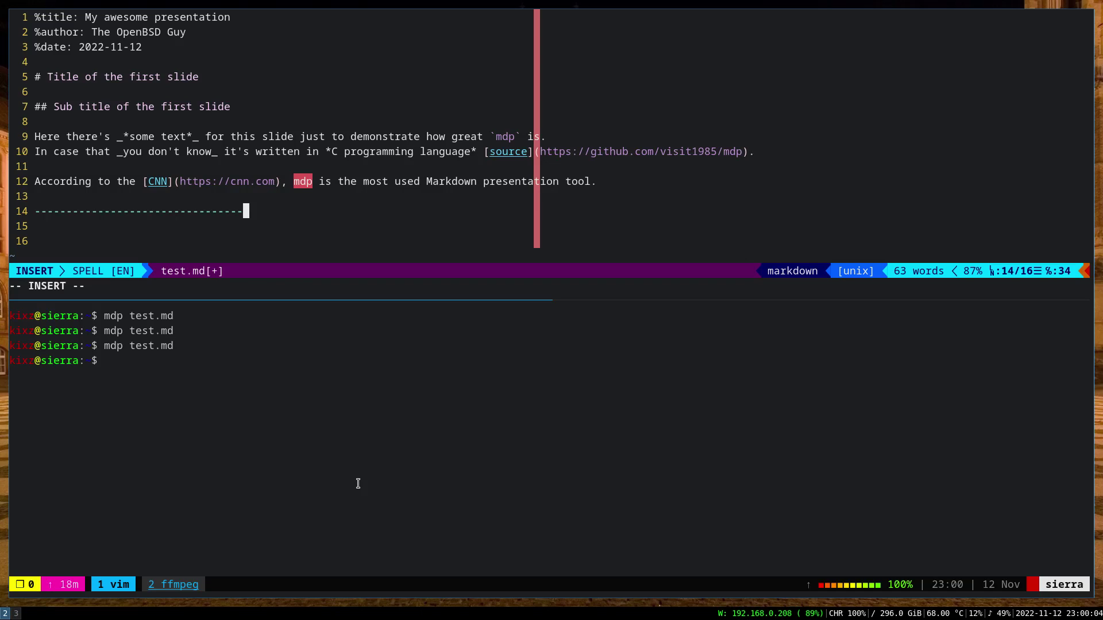
key("Return")
key("Return")
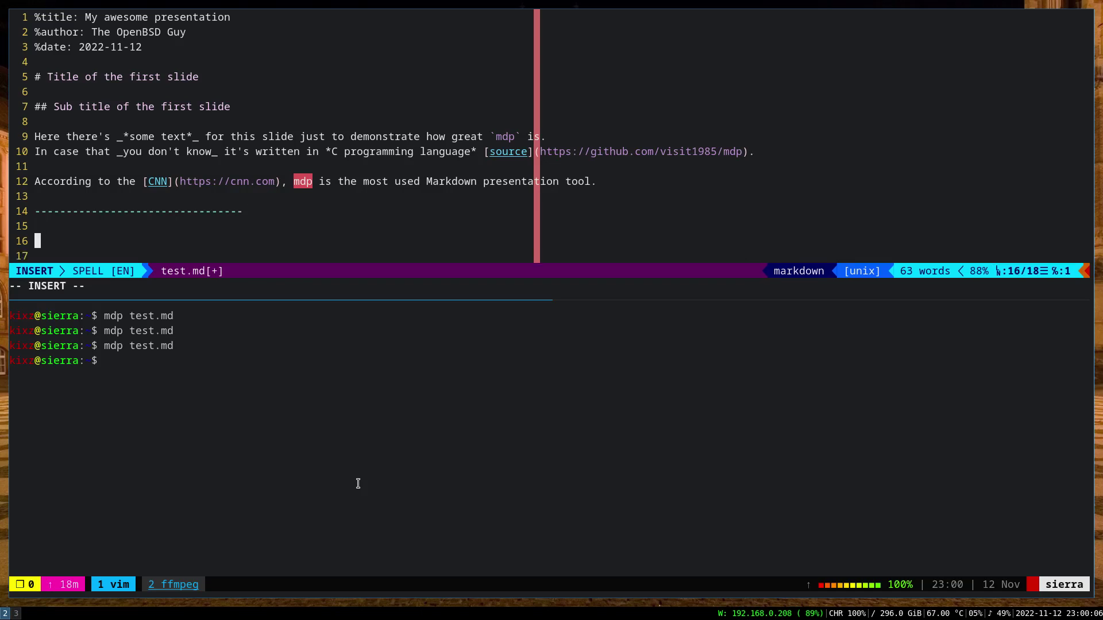
Write the second slide's heading "# Some more awesome features of mdp" on line 16, followed by a blank line.
type("# Some more")
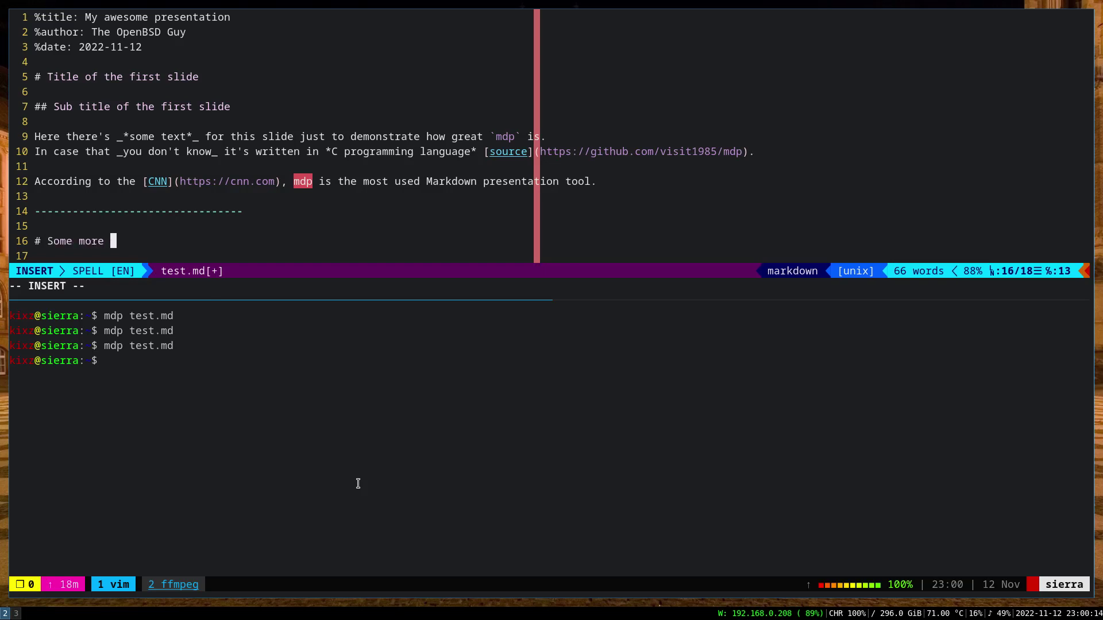
key("BackSpace")
key("BackSpace")
key("BackSpace")
key("BackSpace")
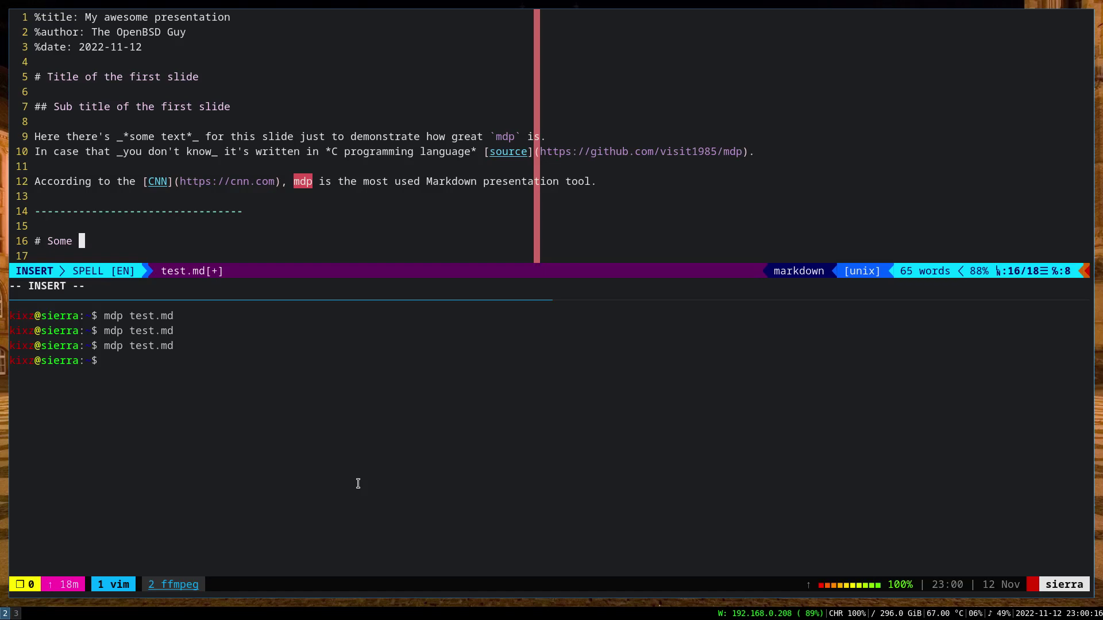
type("ore aweso")
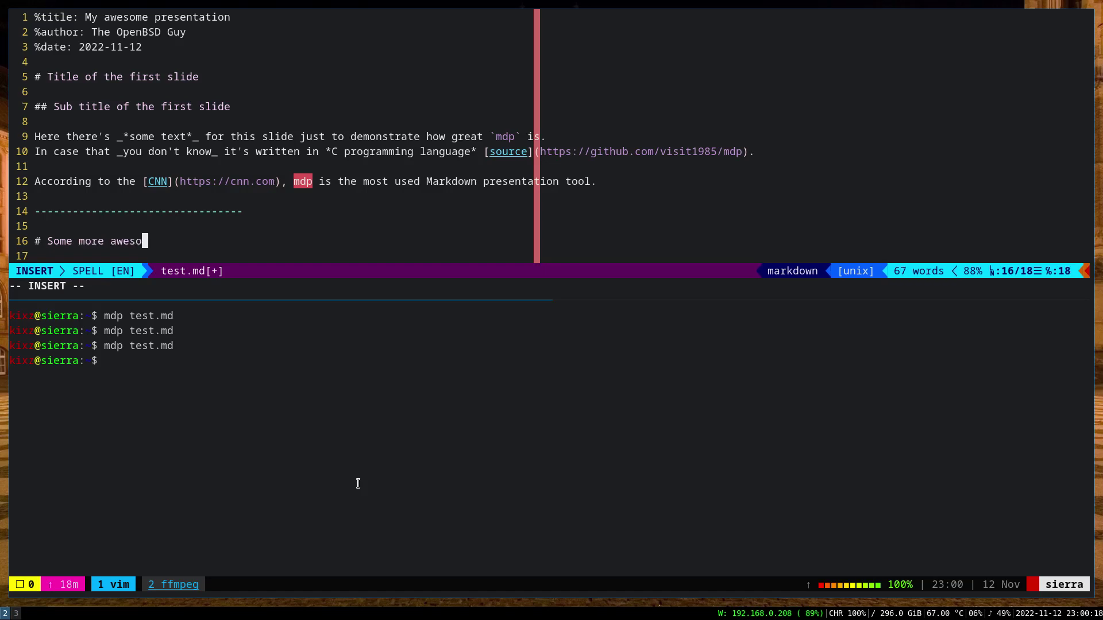
type("me features of mdp")
key("Return")
key("Return")
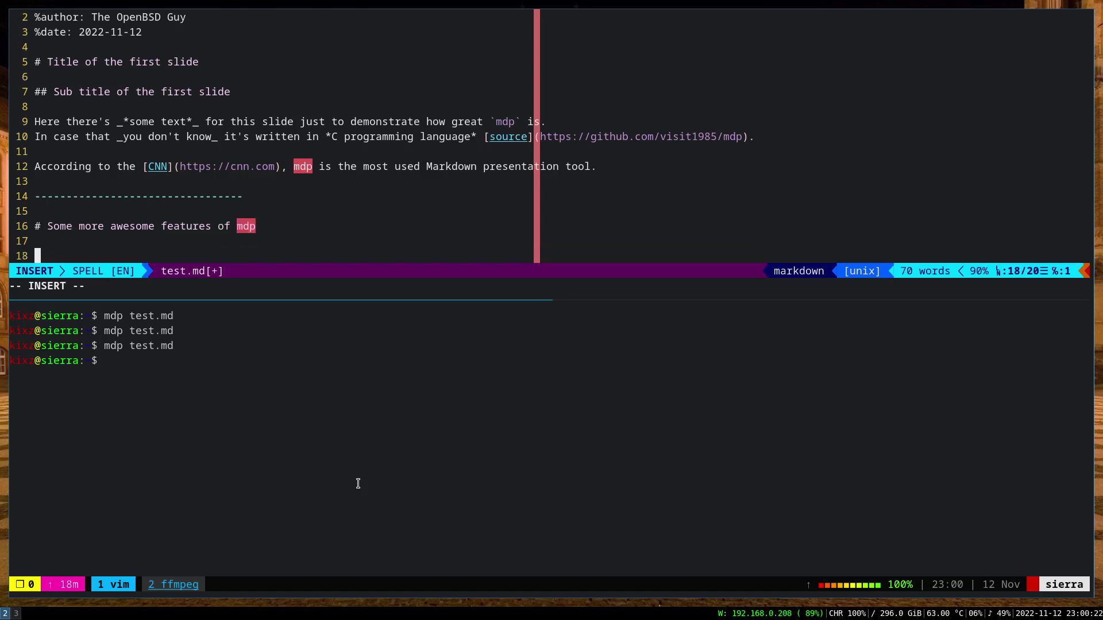
Add an empty code block fenced with triple backticks below the second slide's heading.
key("Return")
key("Return")
key("Up")
key("Up")
type("```")
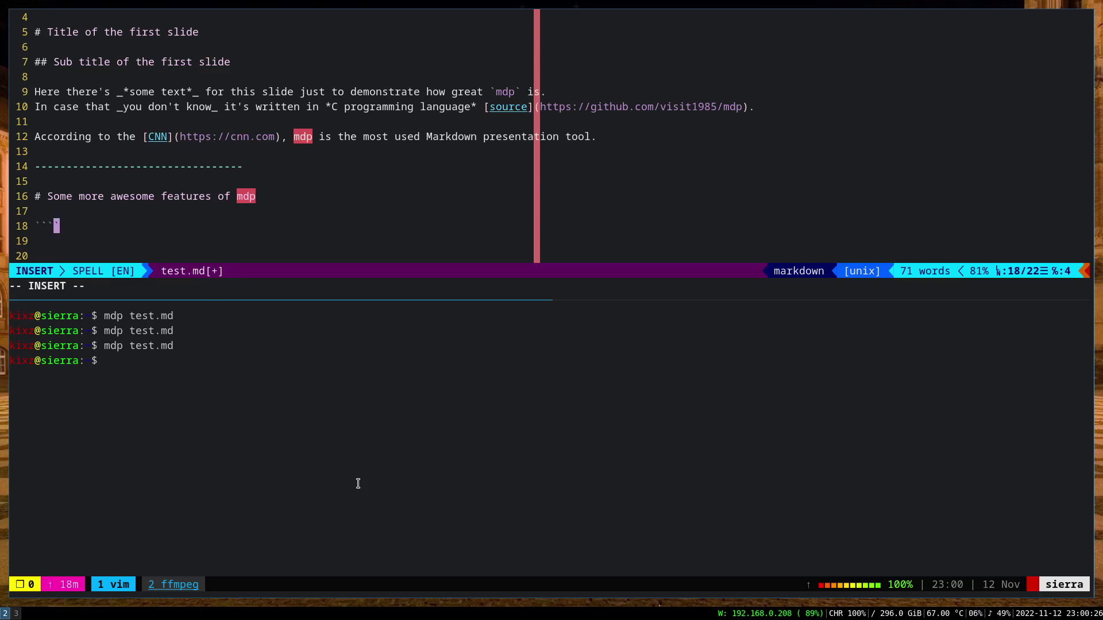
key("Return")
key("Return")
type("```")
Start a C function in the code block with "void main() {" and its closing brace on a separate line.
key("Up")
type("int")
key("BackSpace")
key("BackSpace")
key("BackSpace")
key("BackSpace")
type("void main() {")
key("Return")
key("Return")
Add the indented line printf("%s \n", "Hello World"); inside the main function and save test.md.
key("Up")
key("Tab")
type("print")
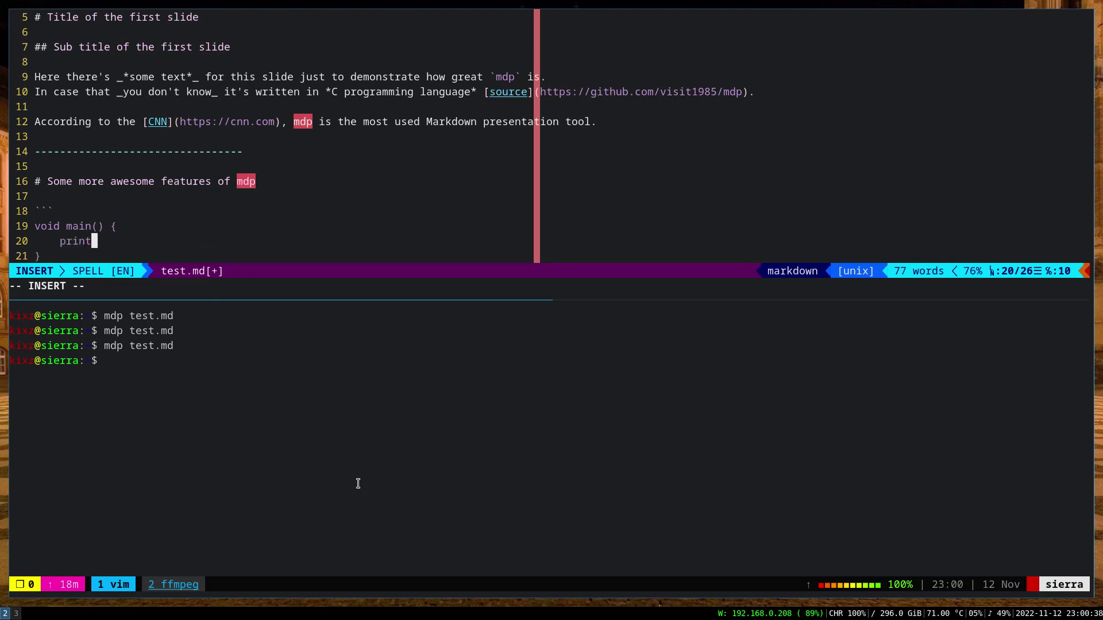
type("f(\"%s \\n\", \"Hello World\");")
key("Escape")
type(":w")
key("Return")
Review the whole C code block below the second slide's heading in test.md.
key("j")
key("j")
key("j")
key("j")
key("j")
key("j")
key("k")
key("k")
key("k")
key("k")
key("z")
key("z")
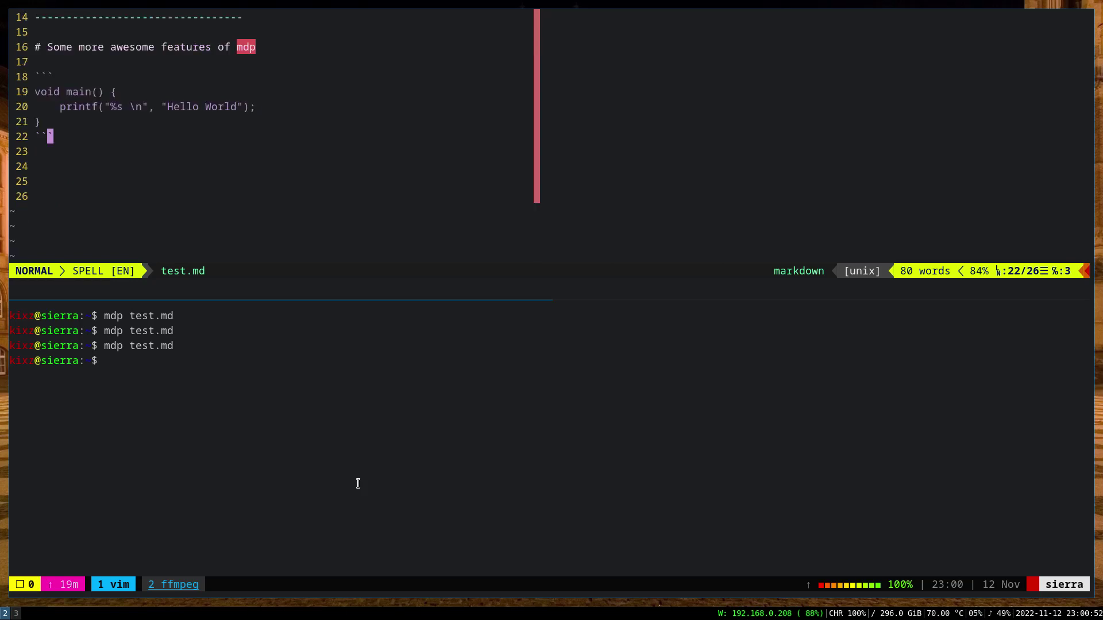
key("k")
key("j")
key("j")
Run mdp on test.md in the shell pane, check the code block on the second slide, and quit.
key("ctrl+b")
key("Down")
key("Up")
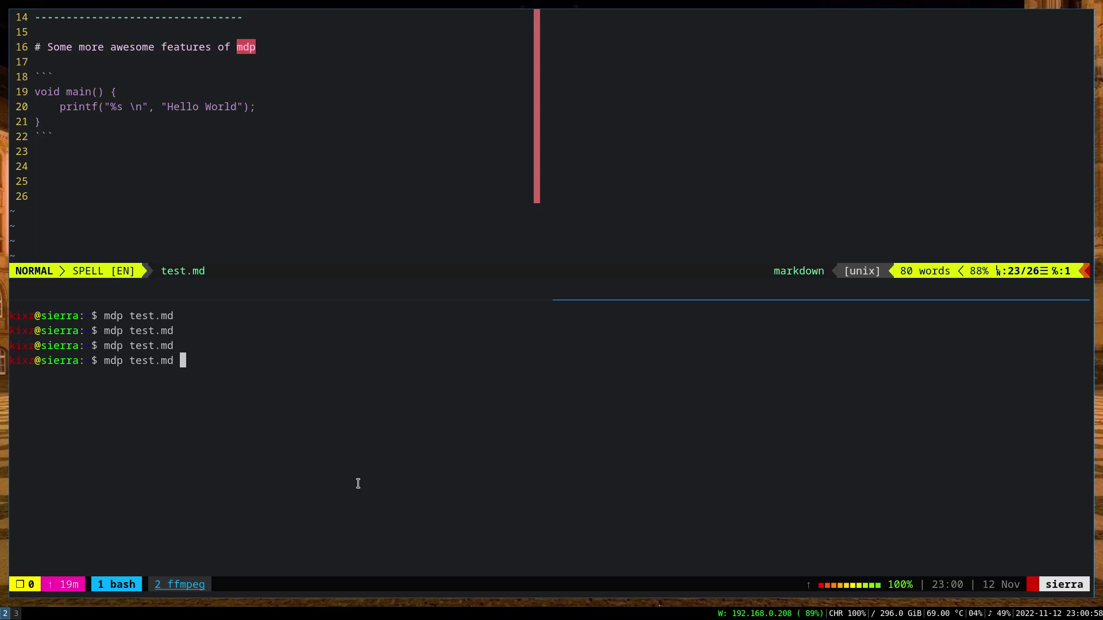
key("Return")
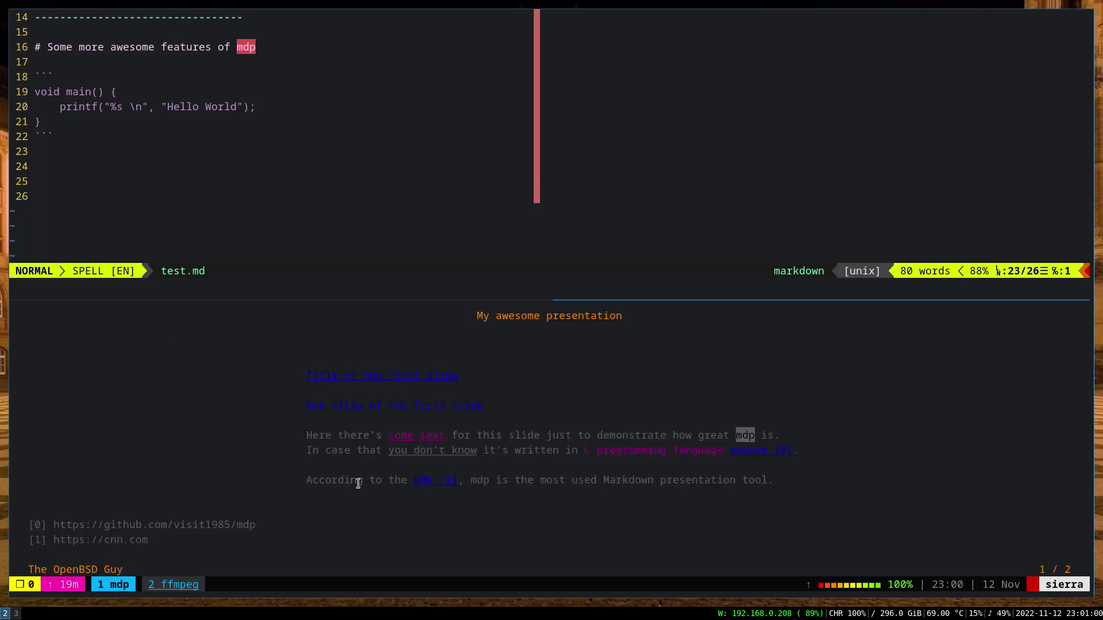
key("j")
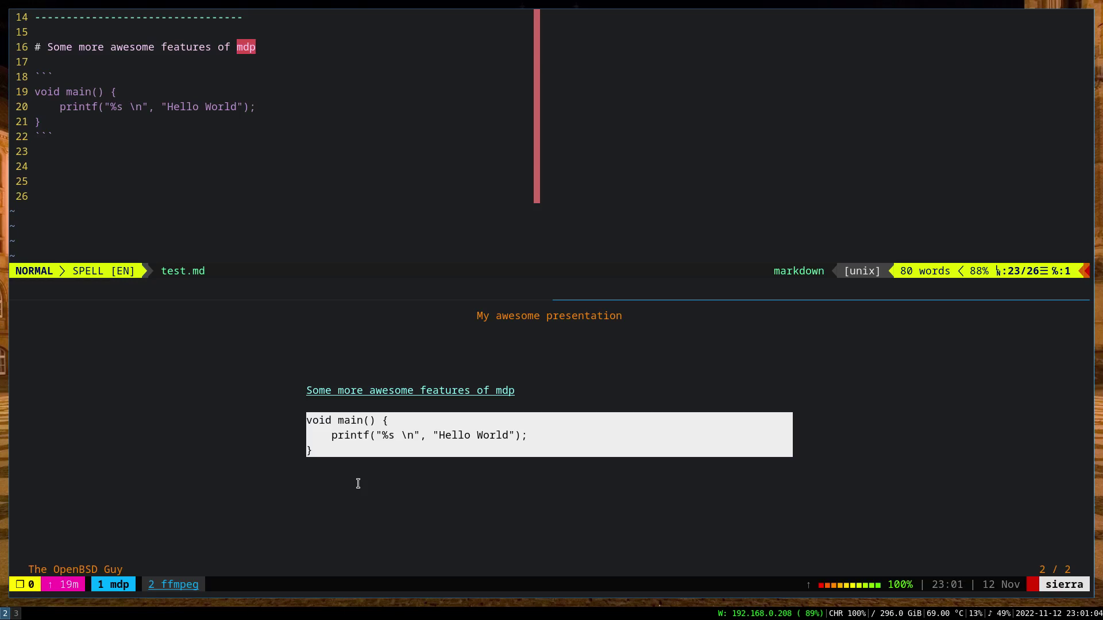
key("q")
Center the second slide's heading on line 16 by wrapping it in "-> " and " <-" in vim, and save test.md.
key("ctrl+b")
key("Up")
key("ctrl+b")
key("Down")
key("ctrl+b")
key("Up")
key("k")
key("k")
key("ctrl+o")
key("j")
key("j")
key("l")
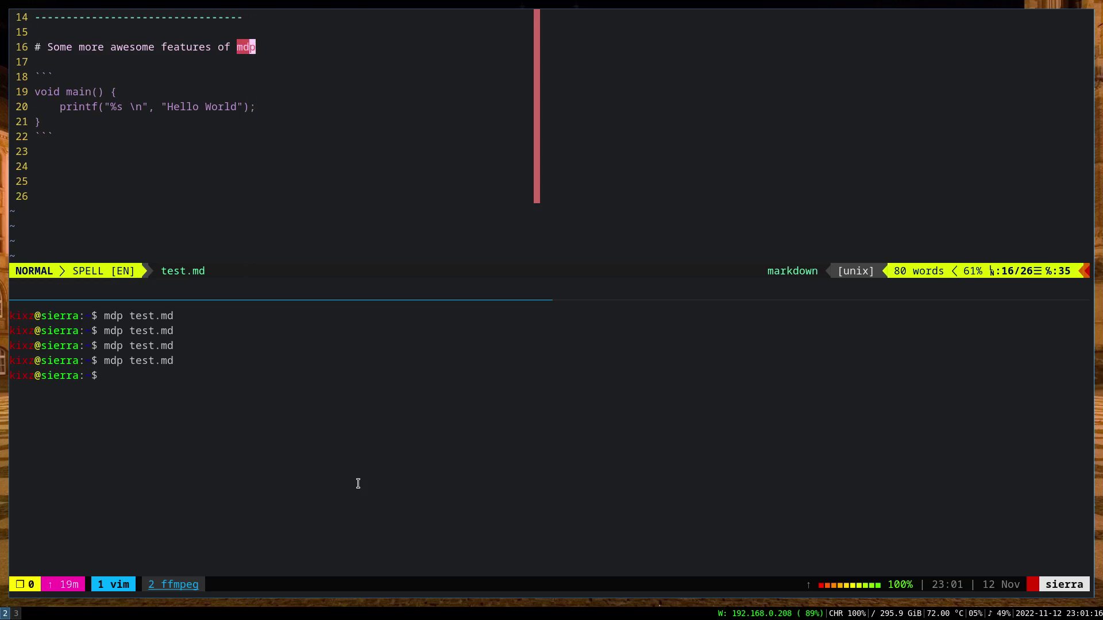
key("0")
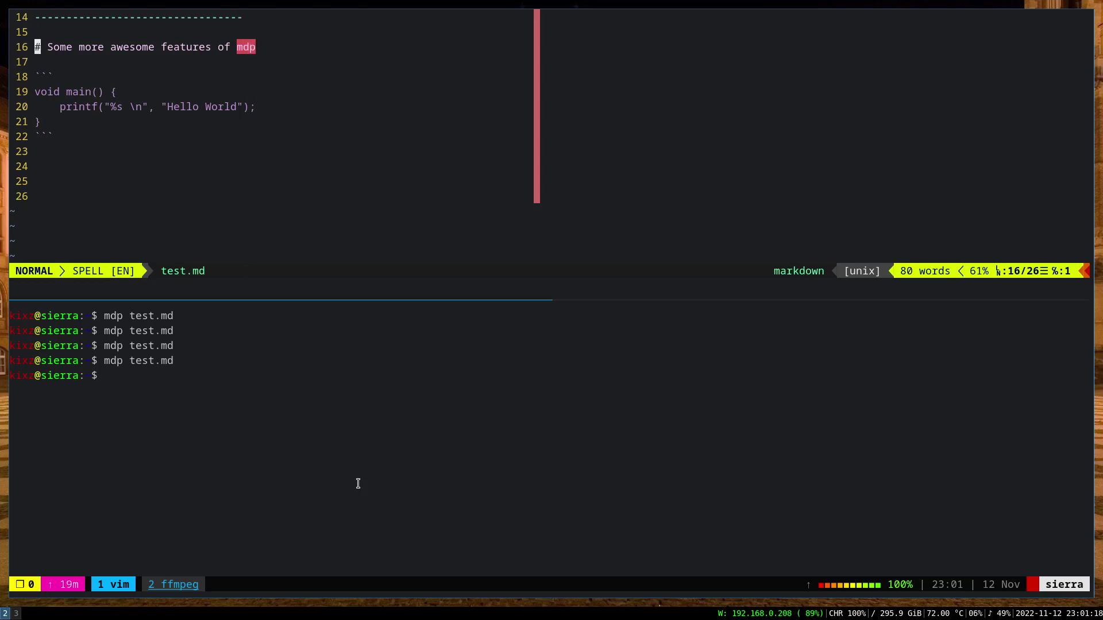
type("i")
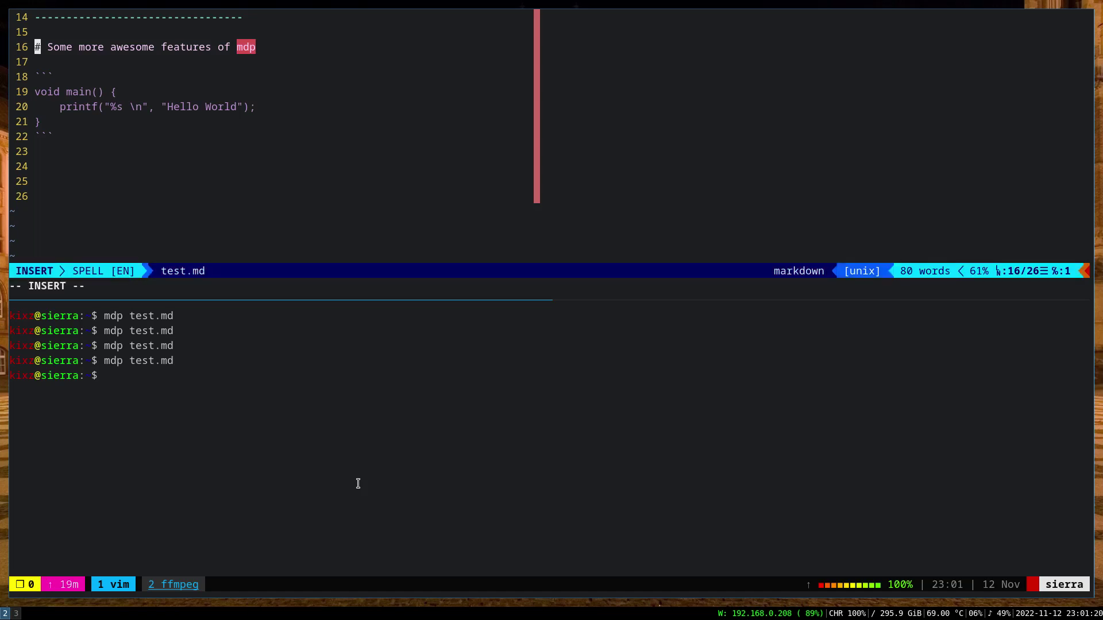
type("->")
key("End")
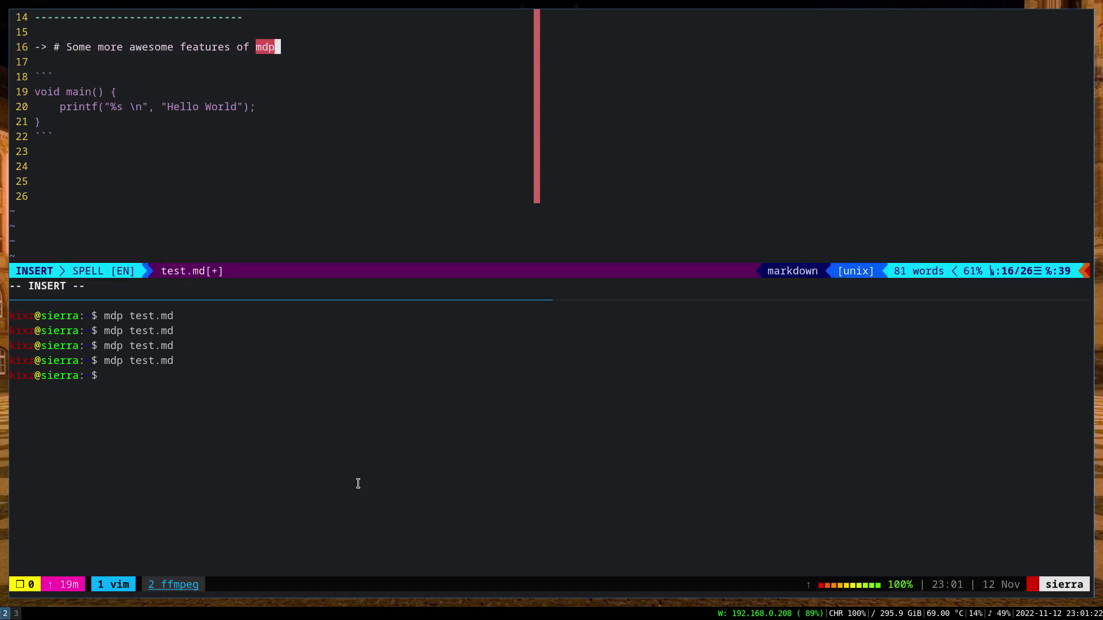
type("<-")
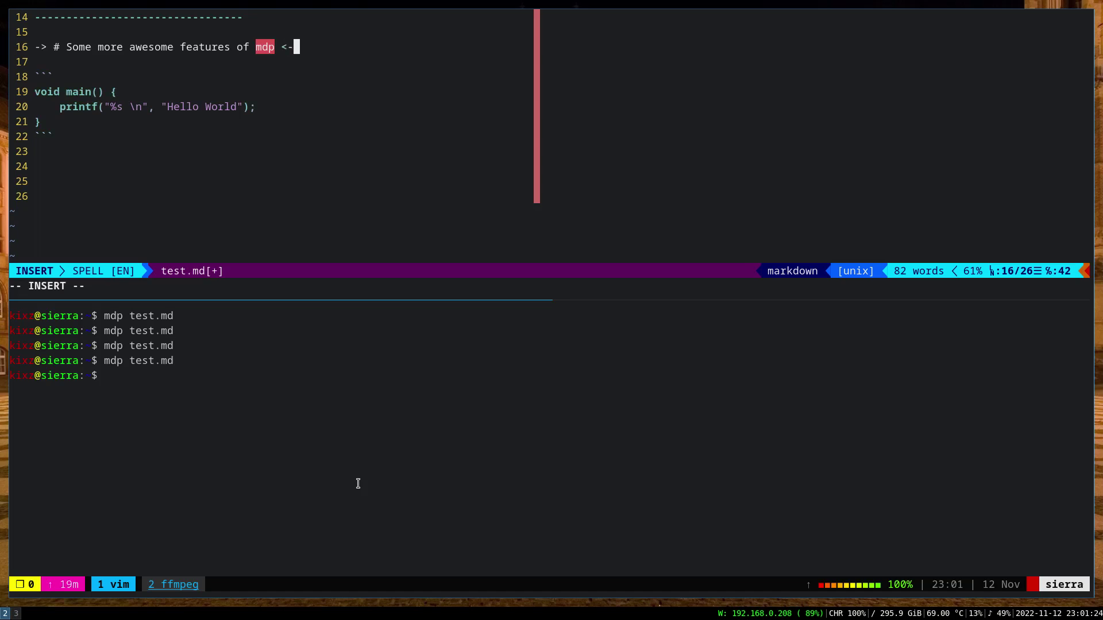
key("Escape")
type(":w")
key("Return")
Run mdp on test.md again, check the heading's alignment on the second slide, and quit.
key("ctrl+b")
key("Down")
key("ctrl+b")
key("Up")
key("ctrl+b")
key("Down")
key("ctrl+b")
key("Up")
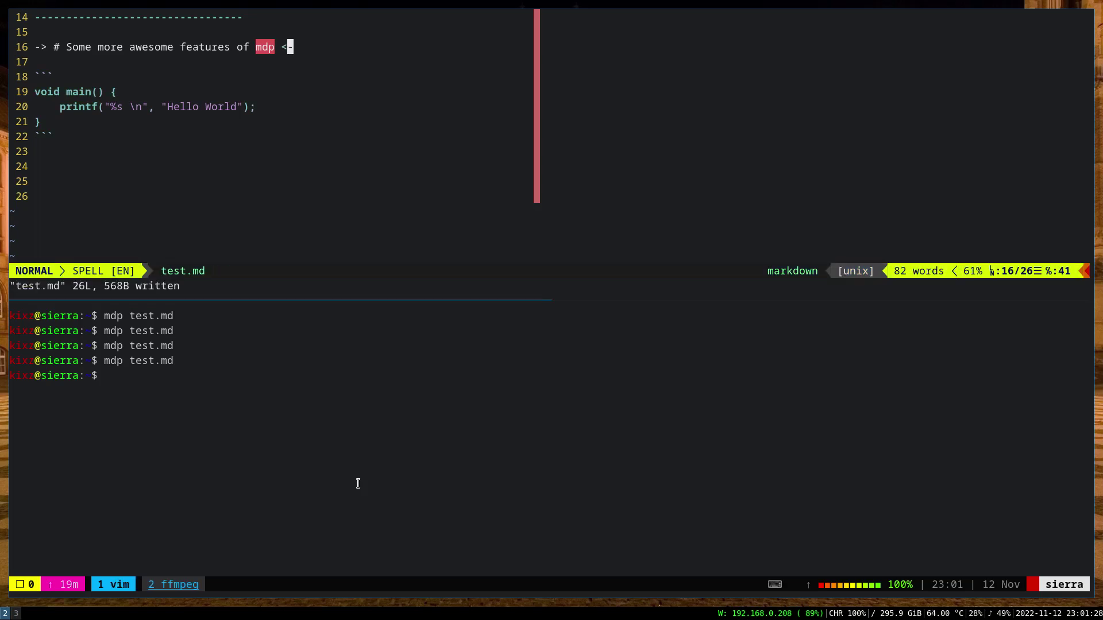
key("ctrl+b")
key("Down")
key("Up")
key("Return")
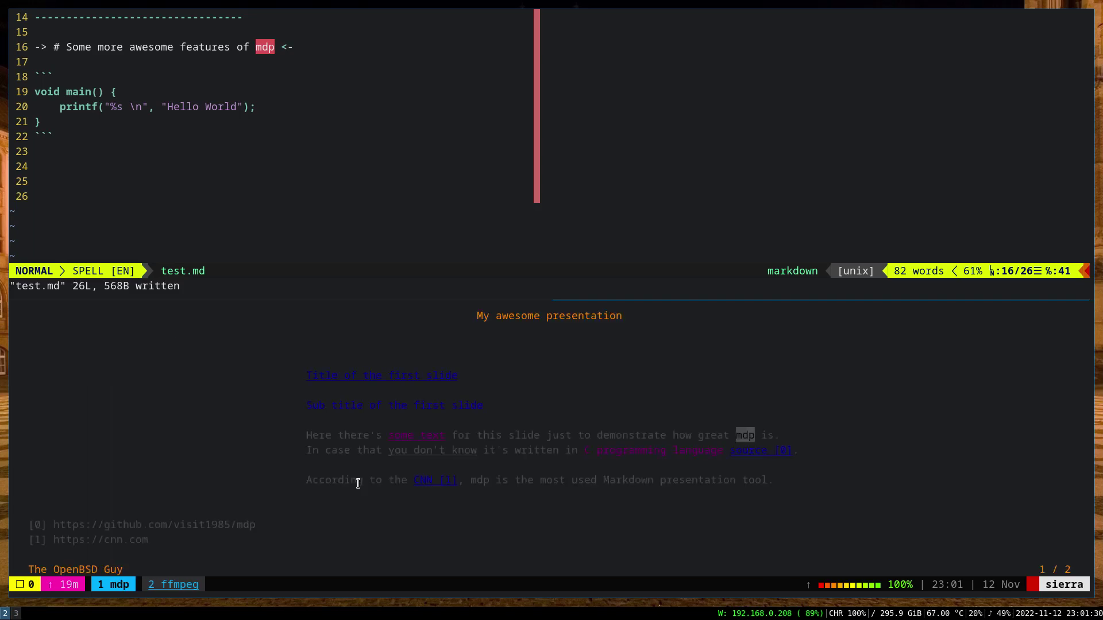
key("Right")
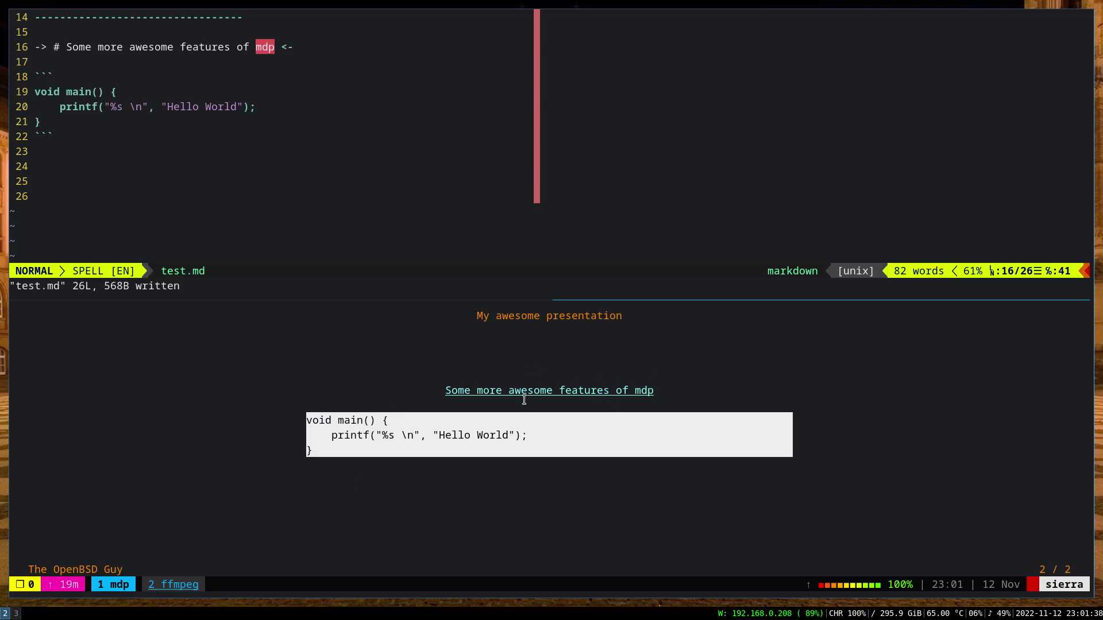
key("q")
Add the sentence "OpenBSD is the great OS available." on line 18, with blank lines separating it from the heading and code block.
key("ctrl+b")
key("Up")
key("j")
key("i")
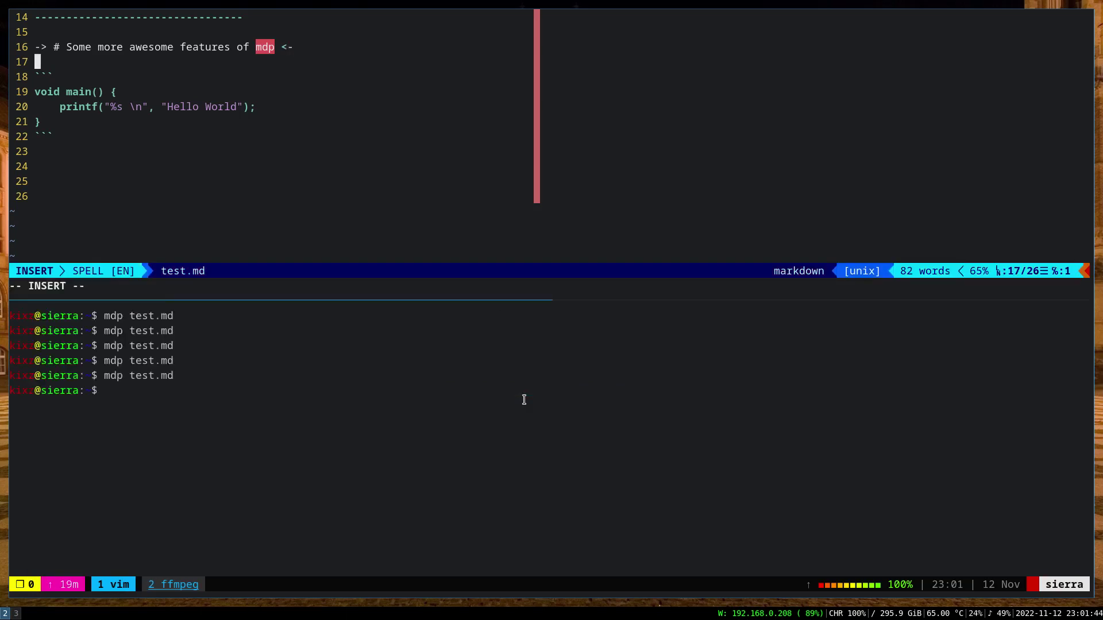
key("Return")
key("Return")
key("Up")
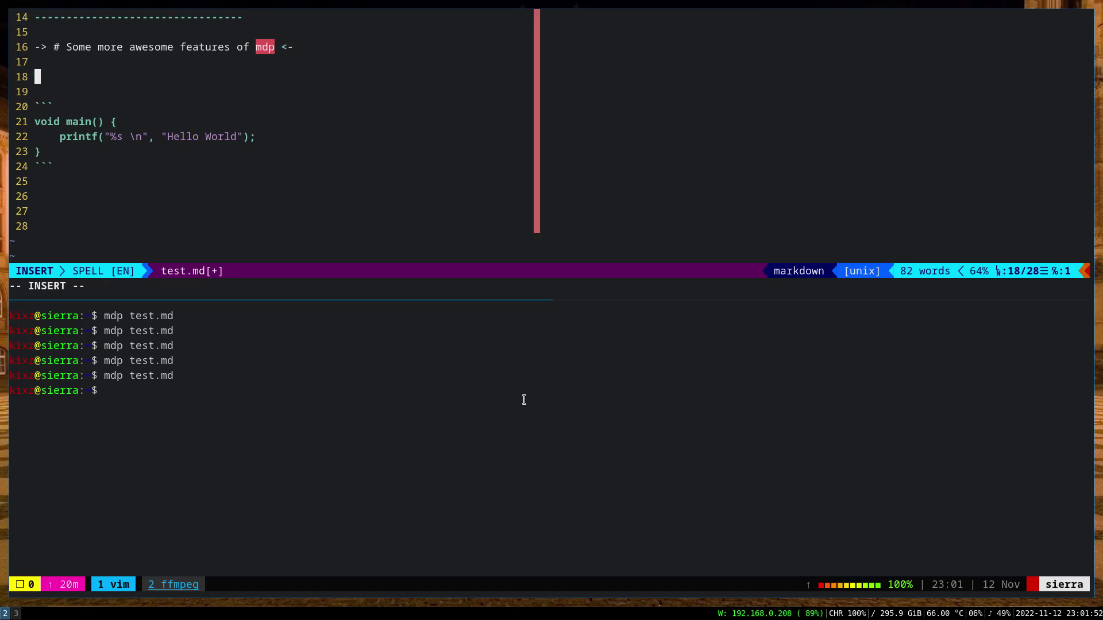
type("OpenBSD is ")
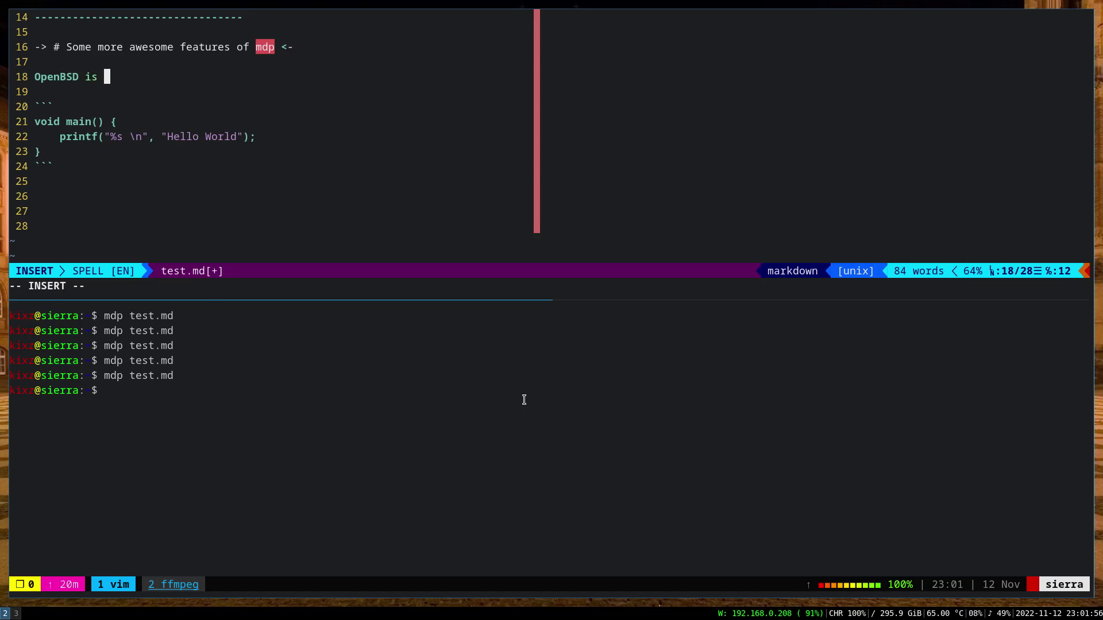
type("the great OS ")
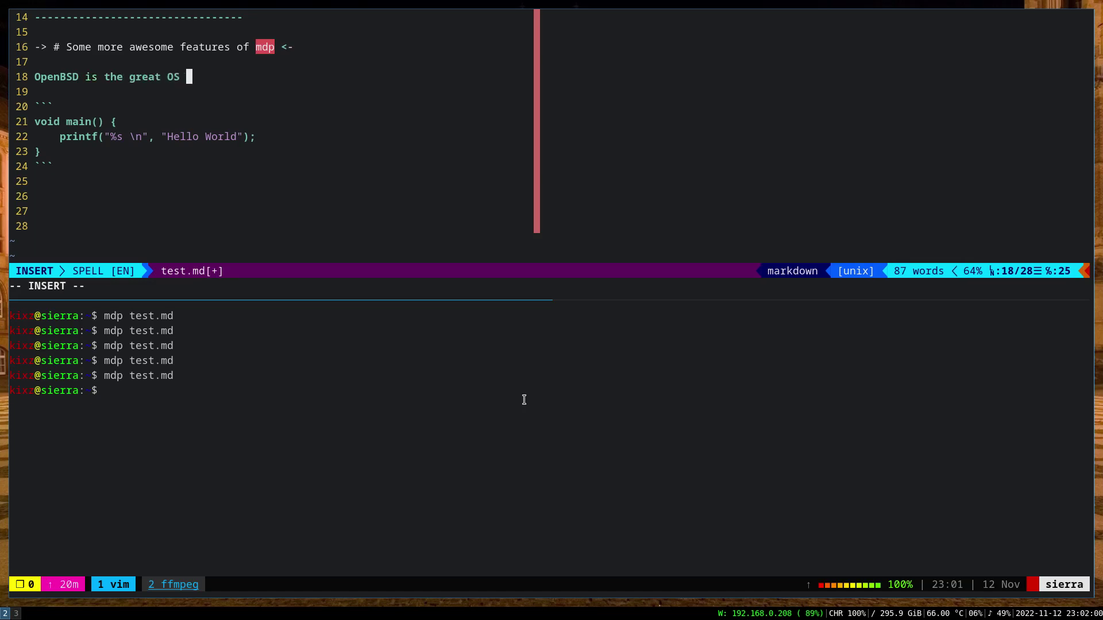
type("available.")
Center the OpenBSD sentence by wrapping it in "-> " and " <-", and save test.md.
key("Home")
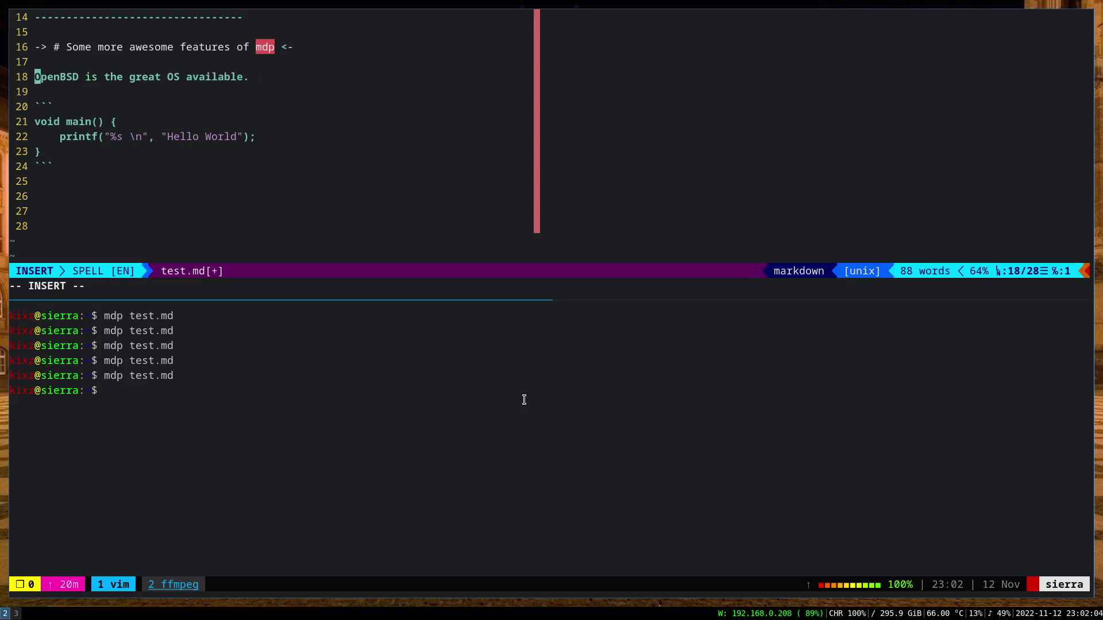
type("i")
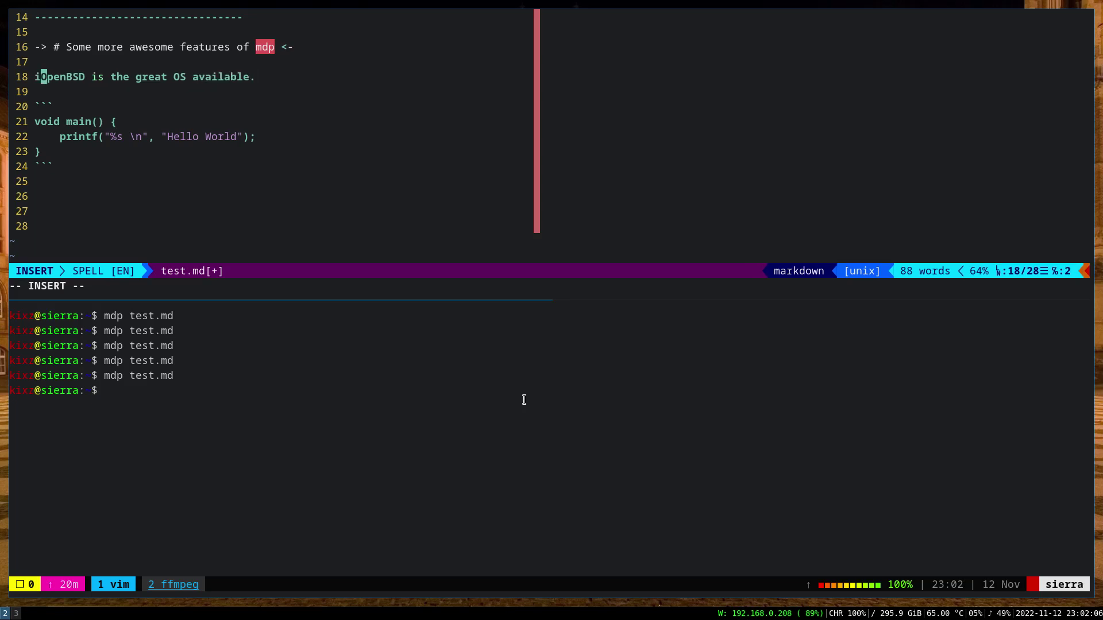
key("BackSpace")
type("->")
key("End")
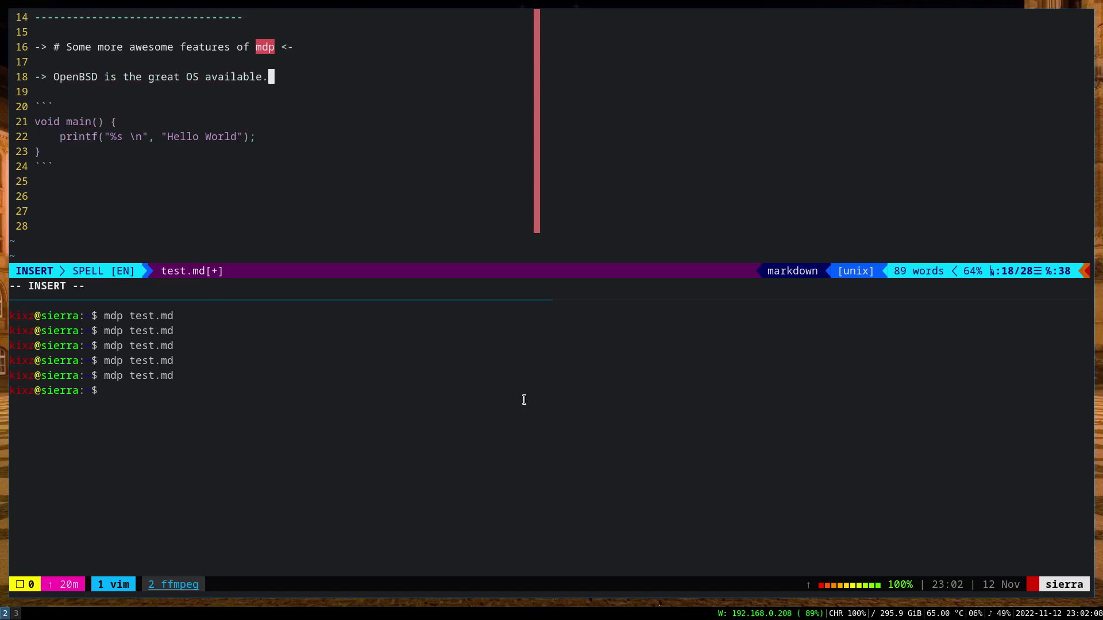
type("<-")
key("Escape")
type(":w")
key("Return")
Run mdp on test.md to check the OpenBSD sentence's alignment on the second slide, and quit.
key("ctrl+b")
key("Down")
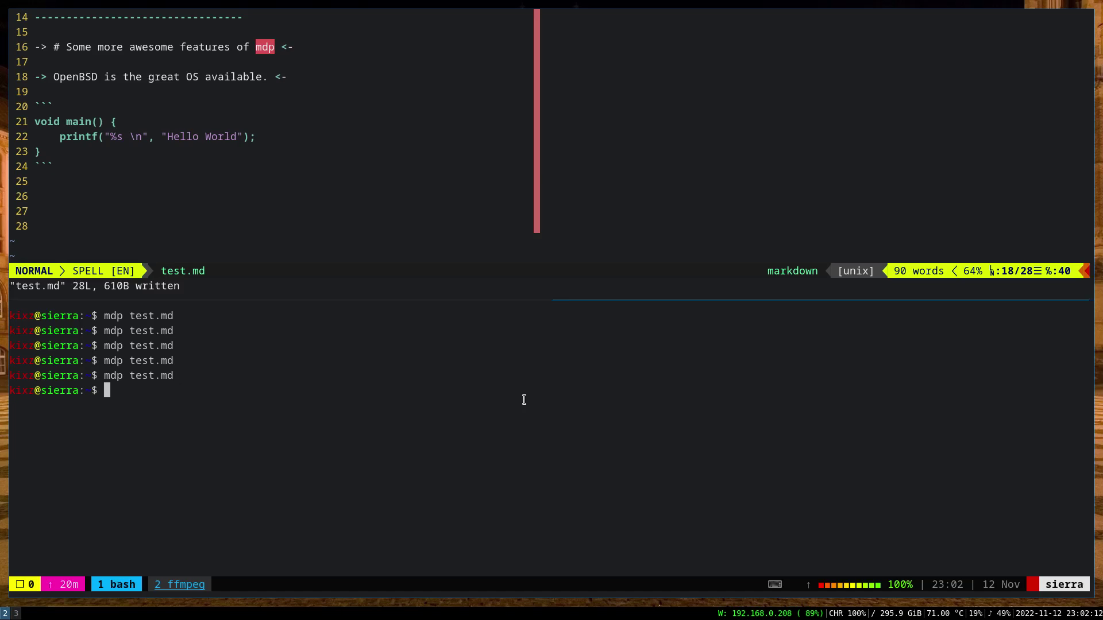
key("Up")
key("Return")
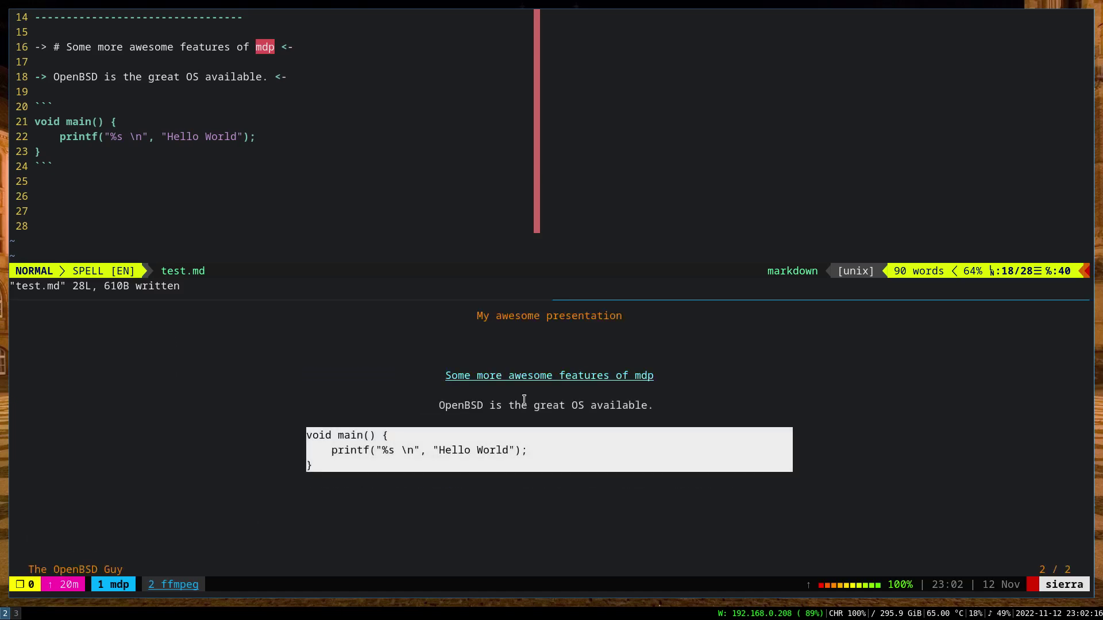
key("q")
Add the line "List:" below the code block in test.md, with a blank line on each side.
key("ctrl+b")
key("Up")
key("j")
key("j")
key("j")
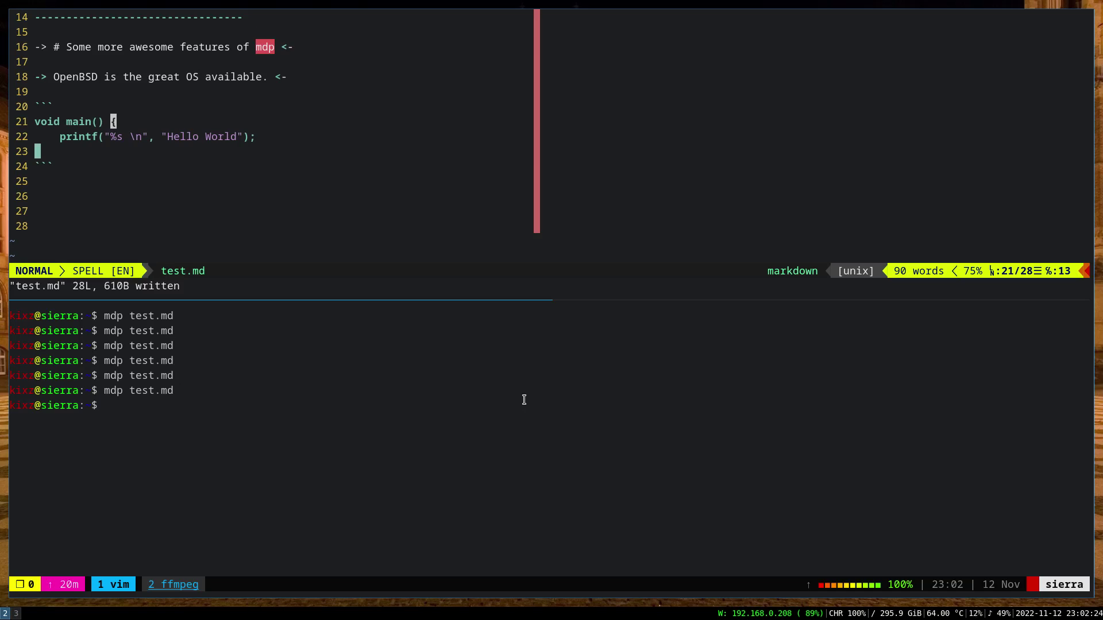
key("j")
key("j")
key("j")
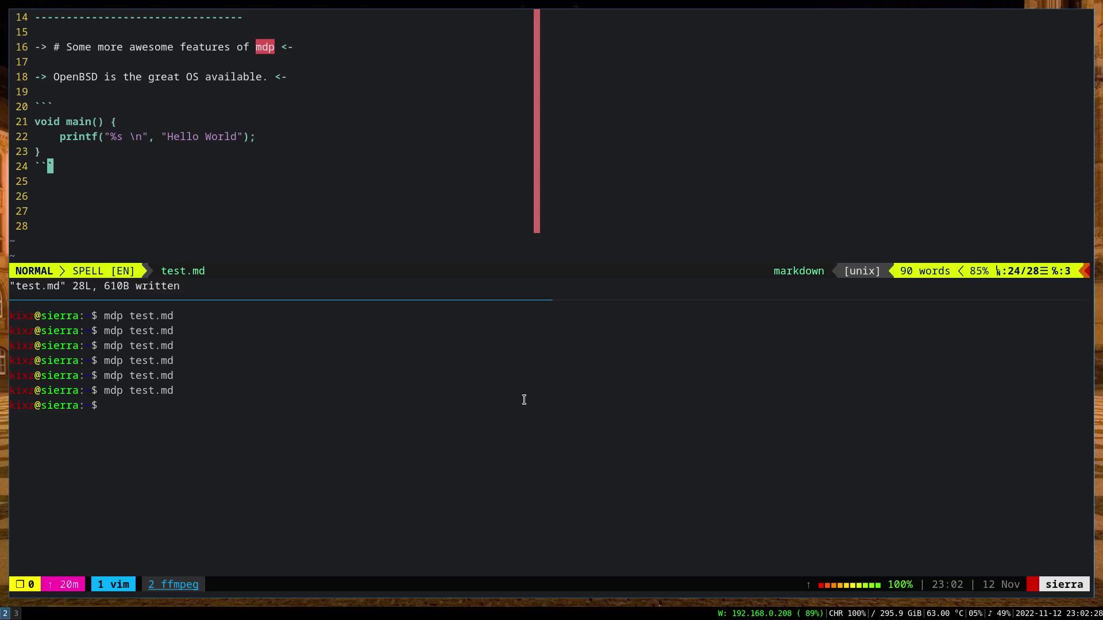
key("A")
key("Return")
key("Return")
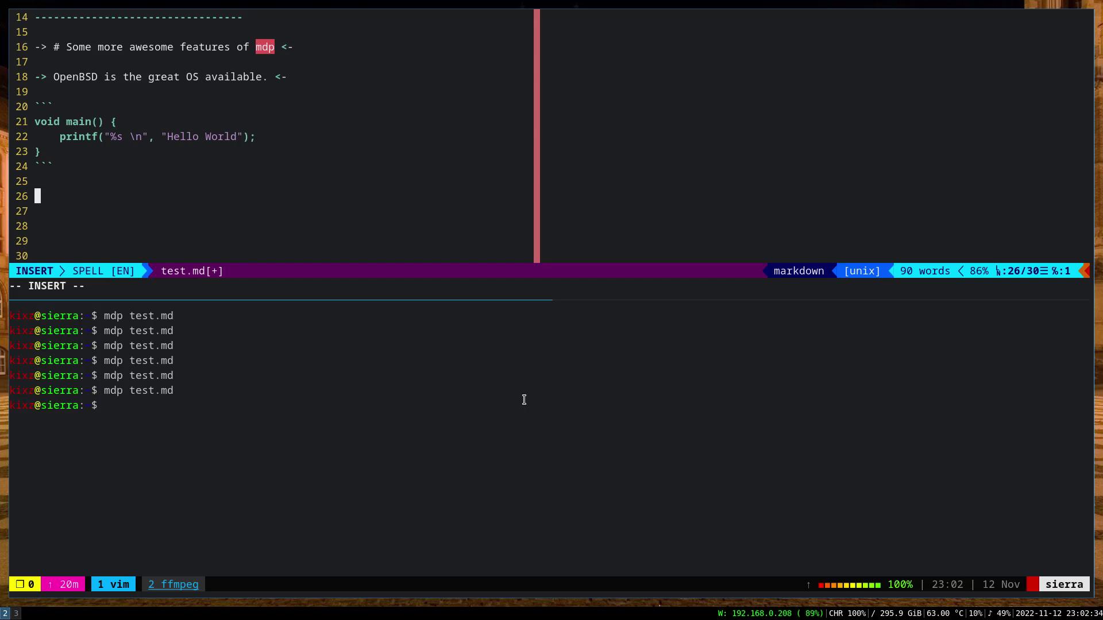
type("List:")
key("Return")
key("Return")
Write an asterisk bullet list below "List:" with the items First, Second and Third.
type("*")
key("BackSpace")
key("Escape")
key("z")
key("z")
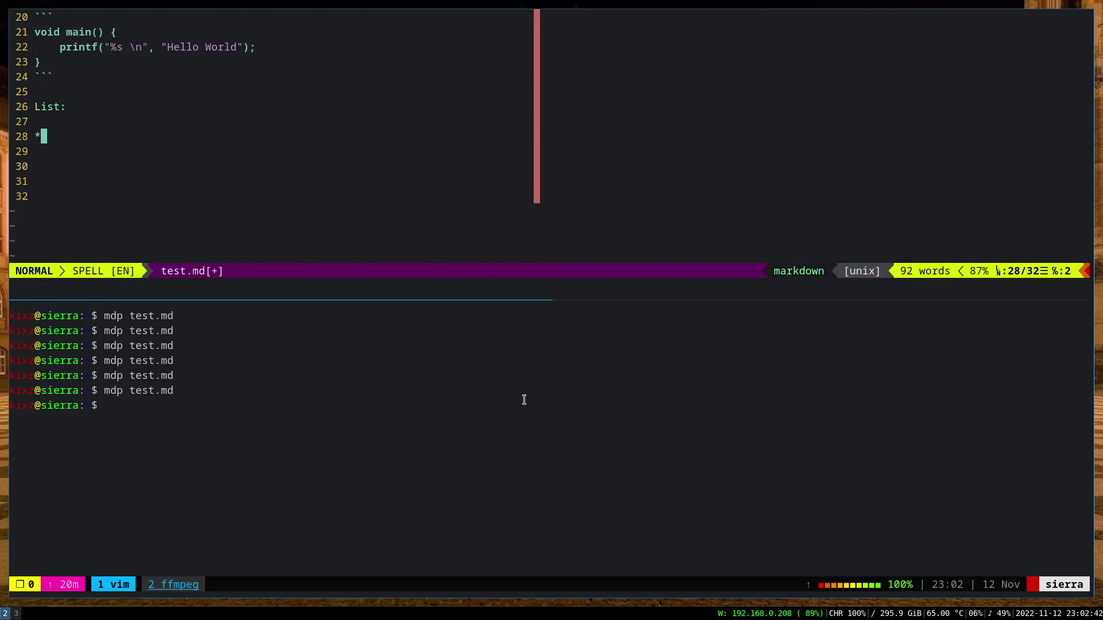
type("a ")
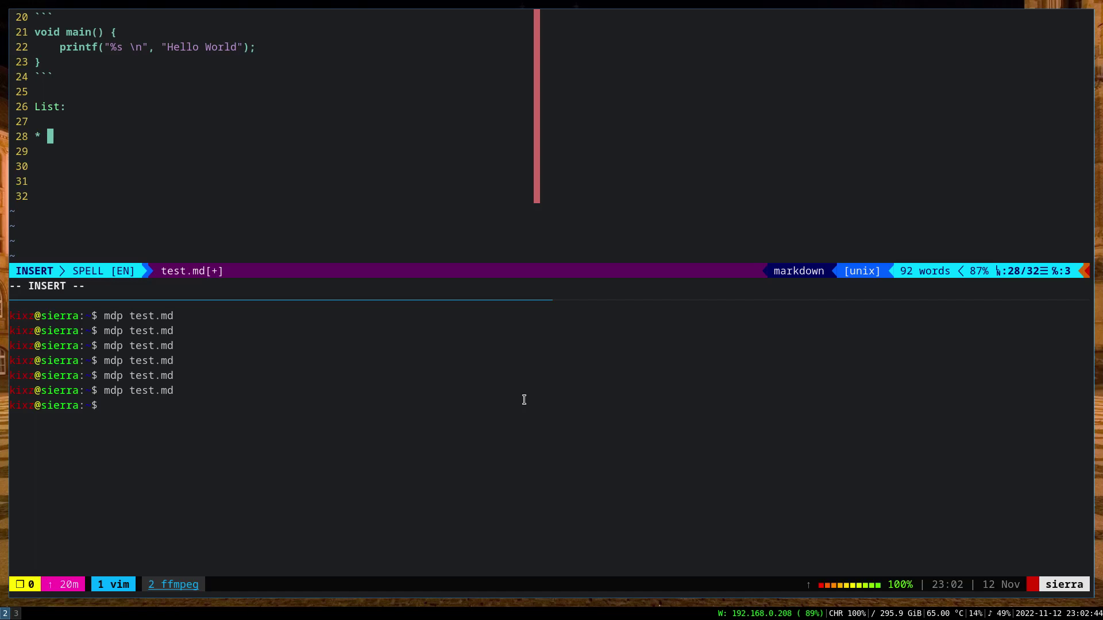
type("First")
key("Return")
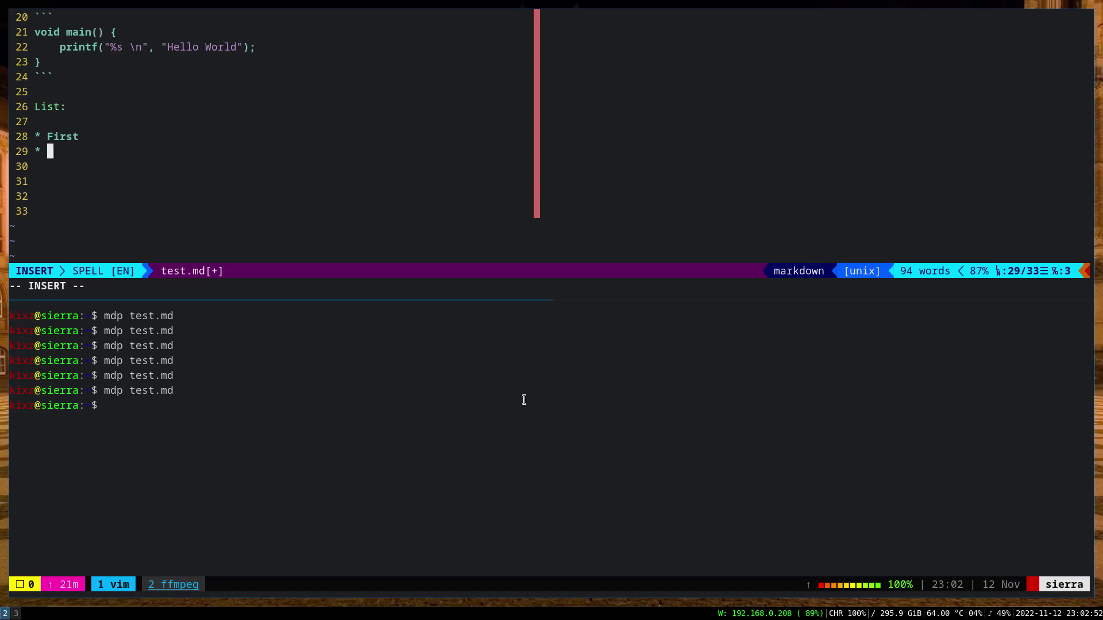
type("Second")
key("Return")
type("Third")
Nest the dash items "Sub first", "Sub second" and "Sub third" under the First bullet, indented four spaces.
key("Up")
key("Up")
key("Return")
key("ctrl+t")
key("Delete")
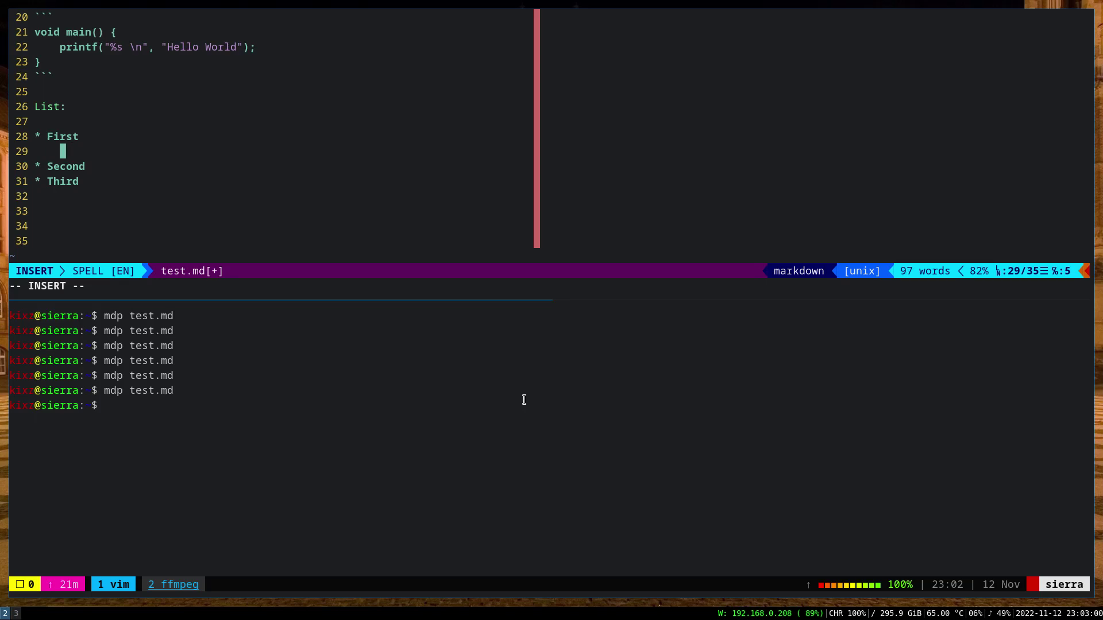
type("-")
type("Sub first")
key("Return")
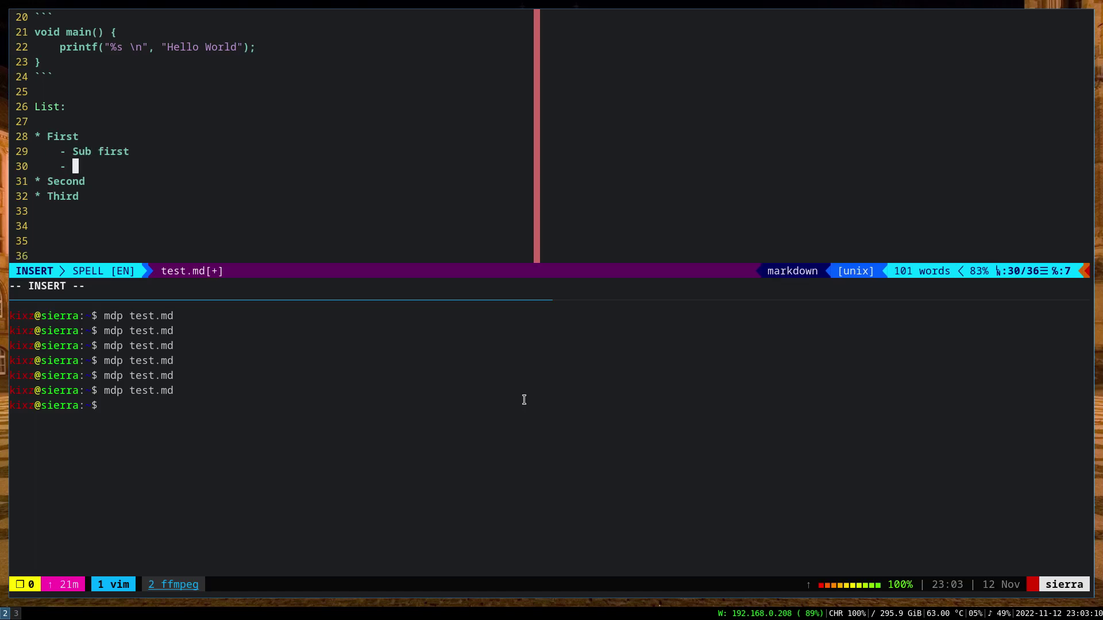
type("Sub second")
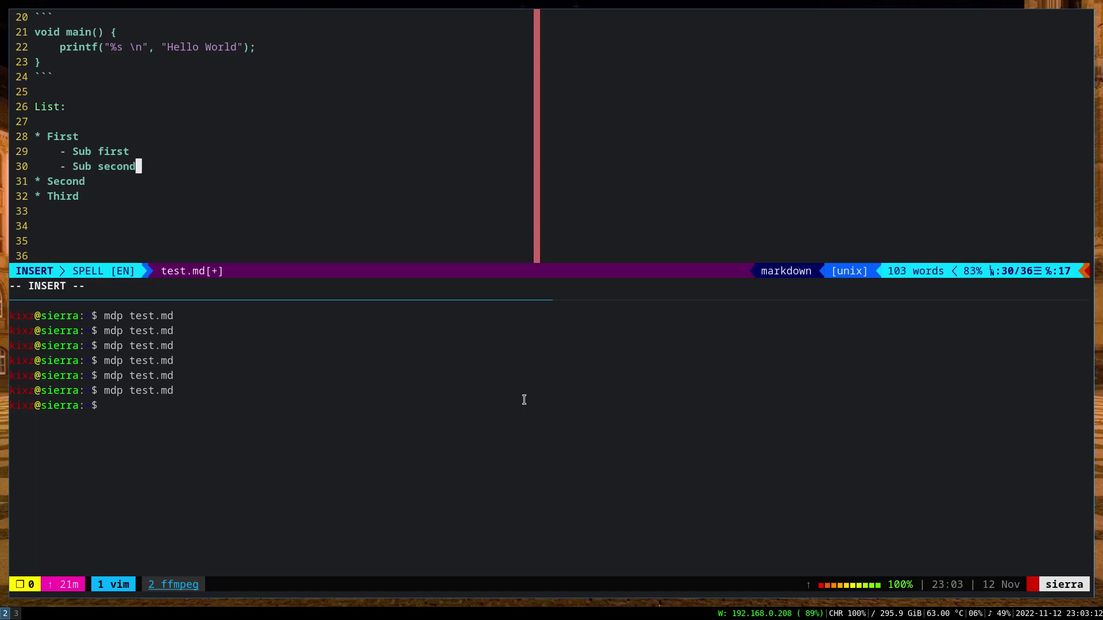
key("Return")
type("Sub")
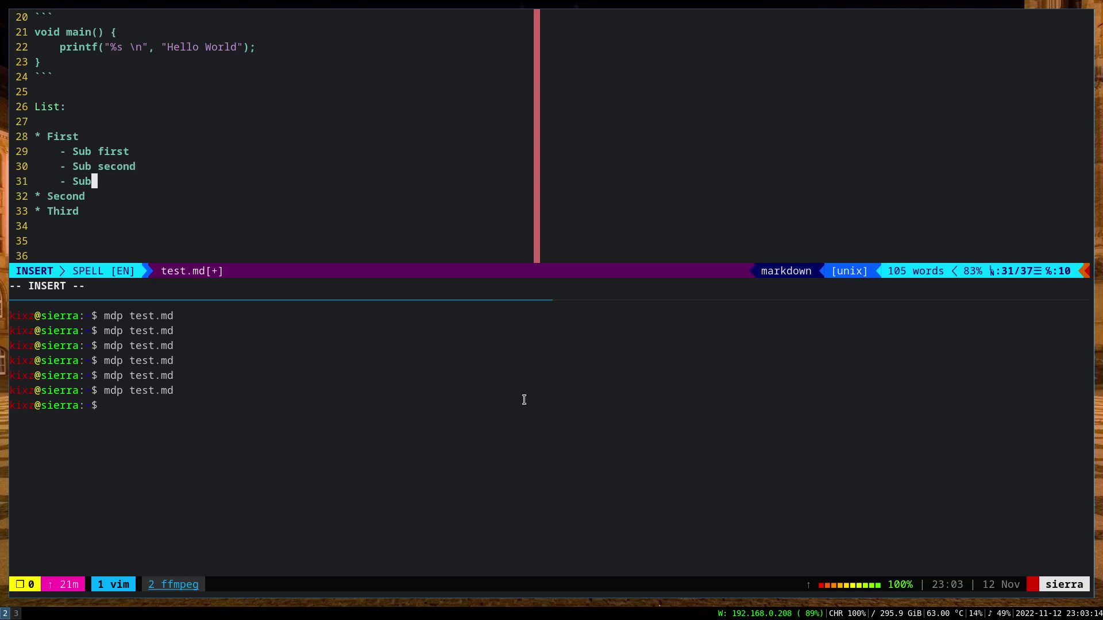
type(" third")
Add the block quote line "> My great quote" below the list in test.md, leaving one blank line between them.
key("Escape")
key("j")
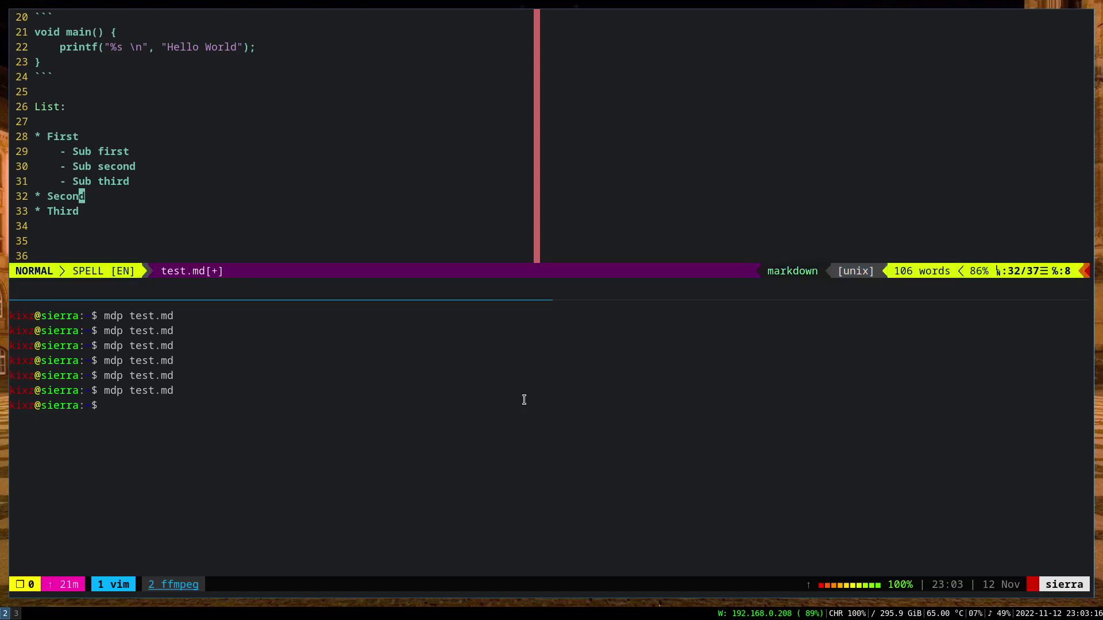
key("j")
key("j")
key("j")
key("j")
key("j")
key("k")
key("k")
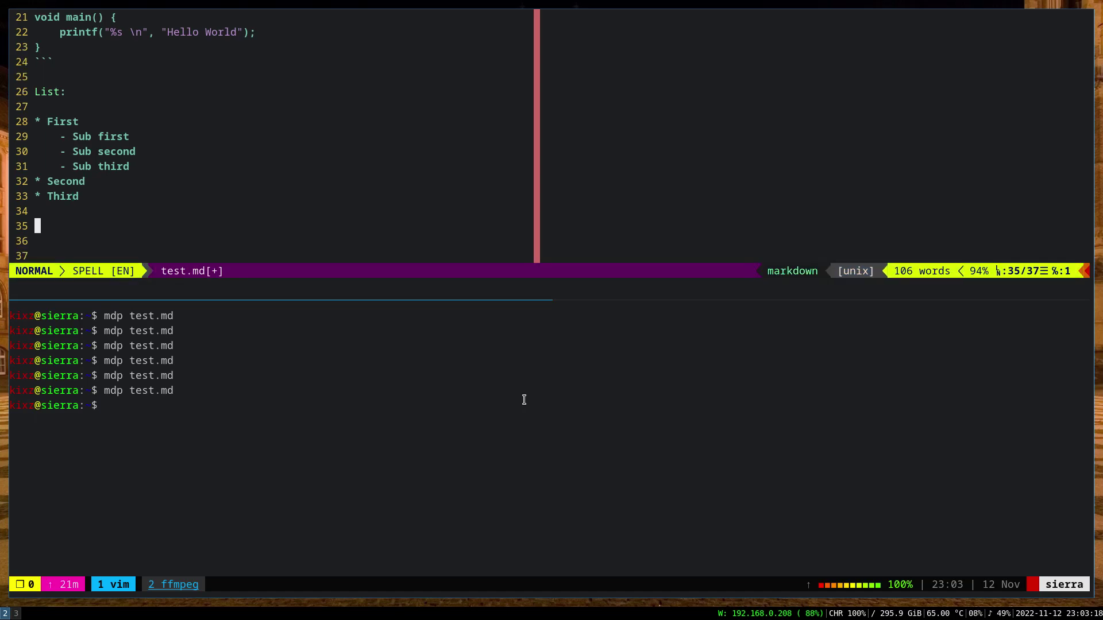
key("i")
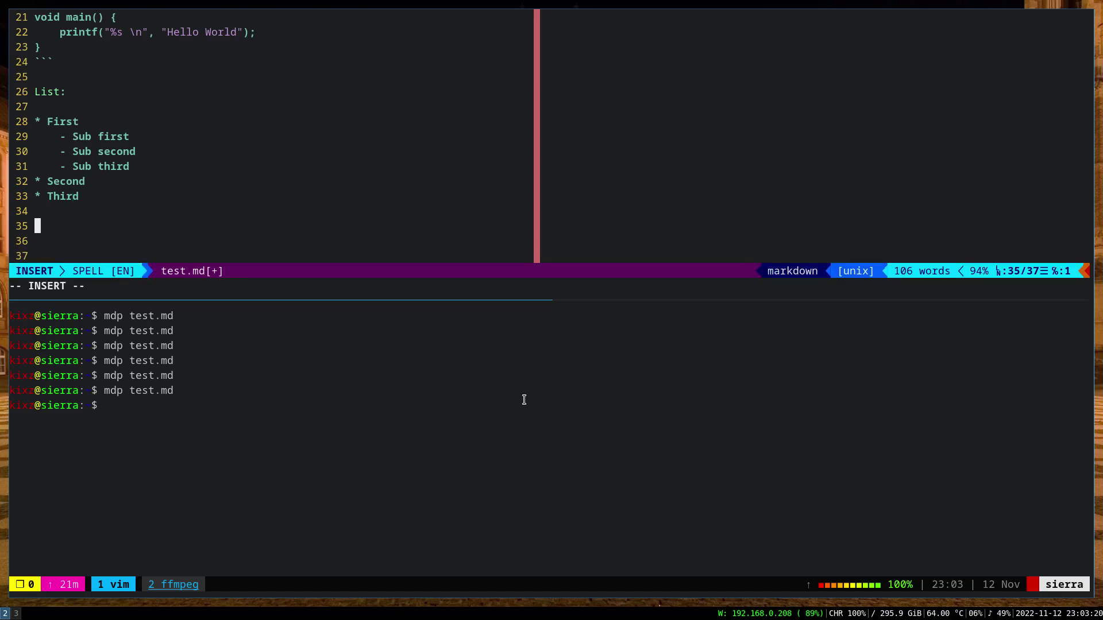
type("> My great qu")
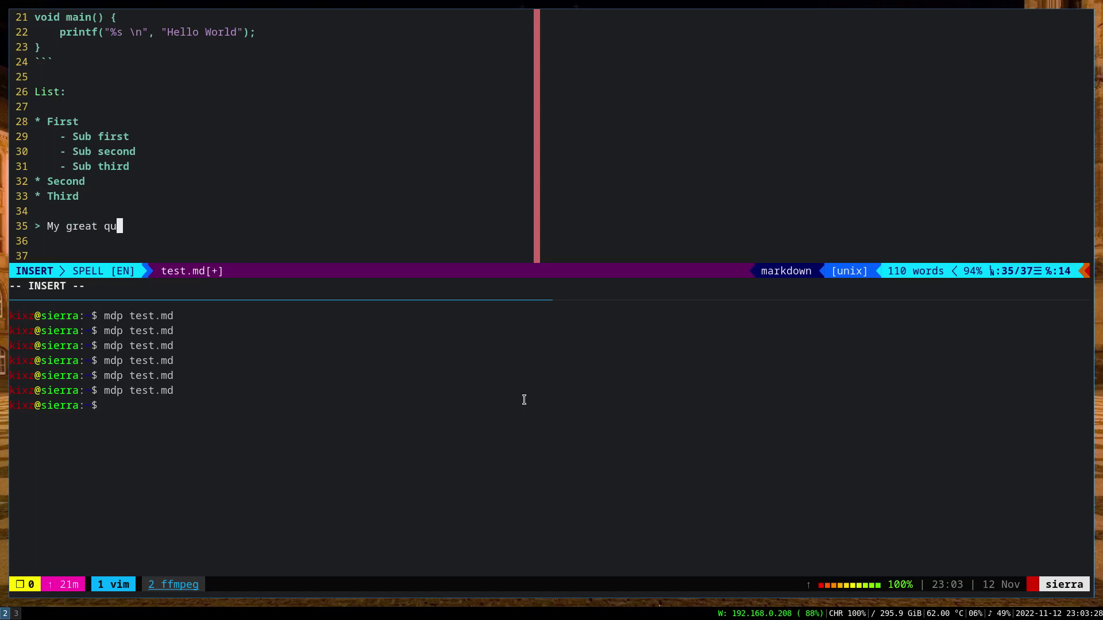
type("ote")
key("Return")
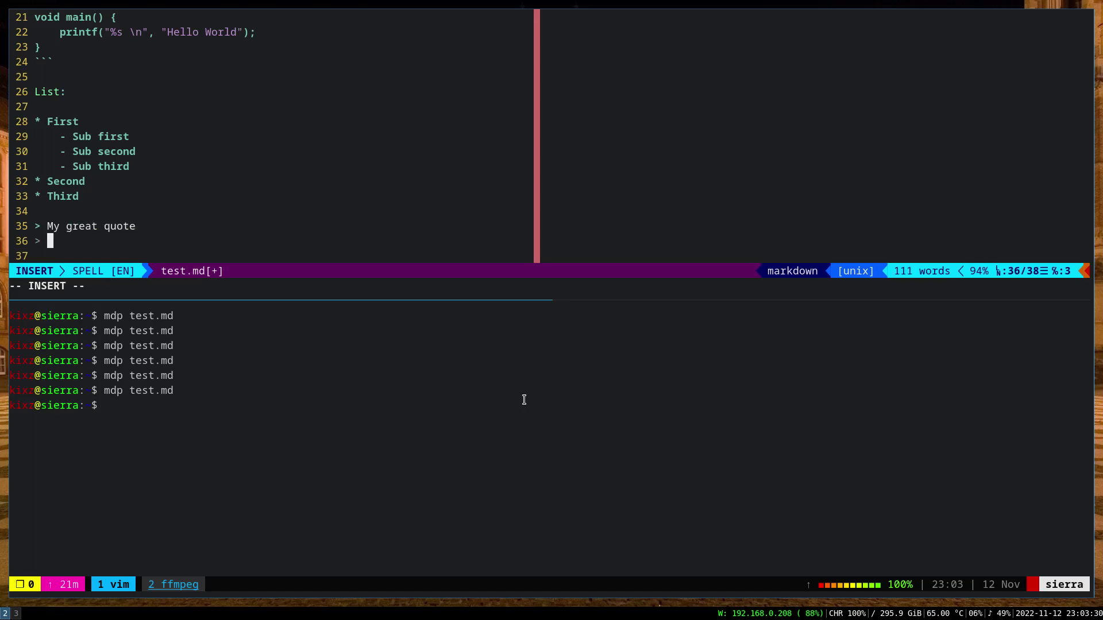
Nest two deeper quote lines under the block quote: ">> Sub quote" and ">>> Sub sub quote".
key("BackSpace")
type("> Sub qu")
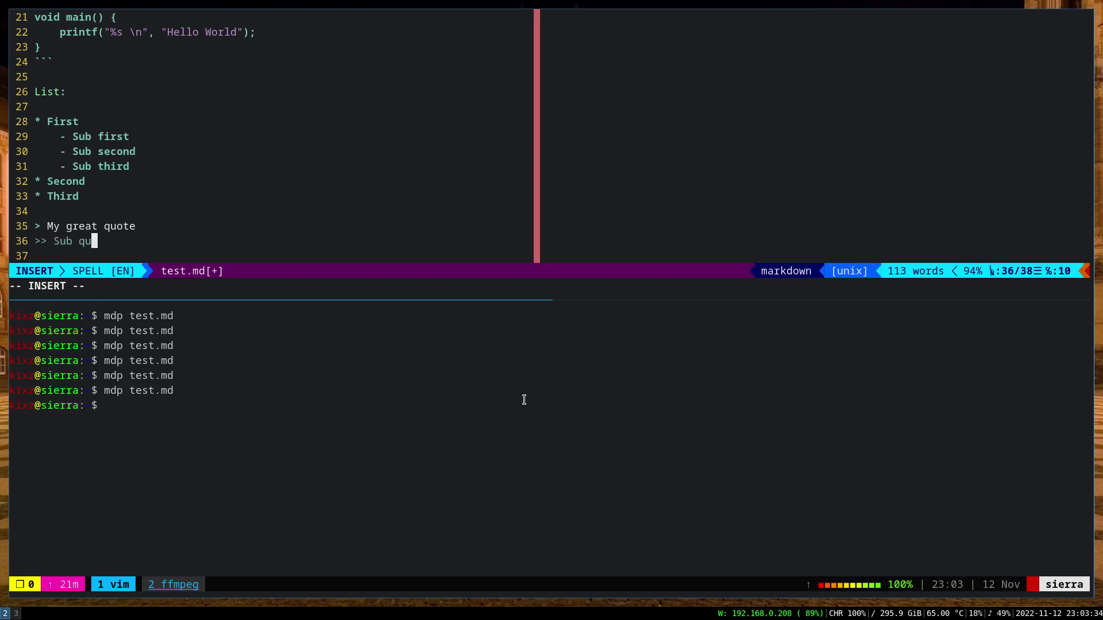
type("ote")
key("Return")
type(">>")
key("BackSpace")
type("> ")
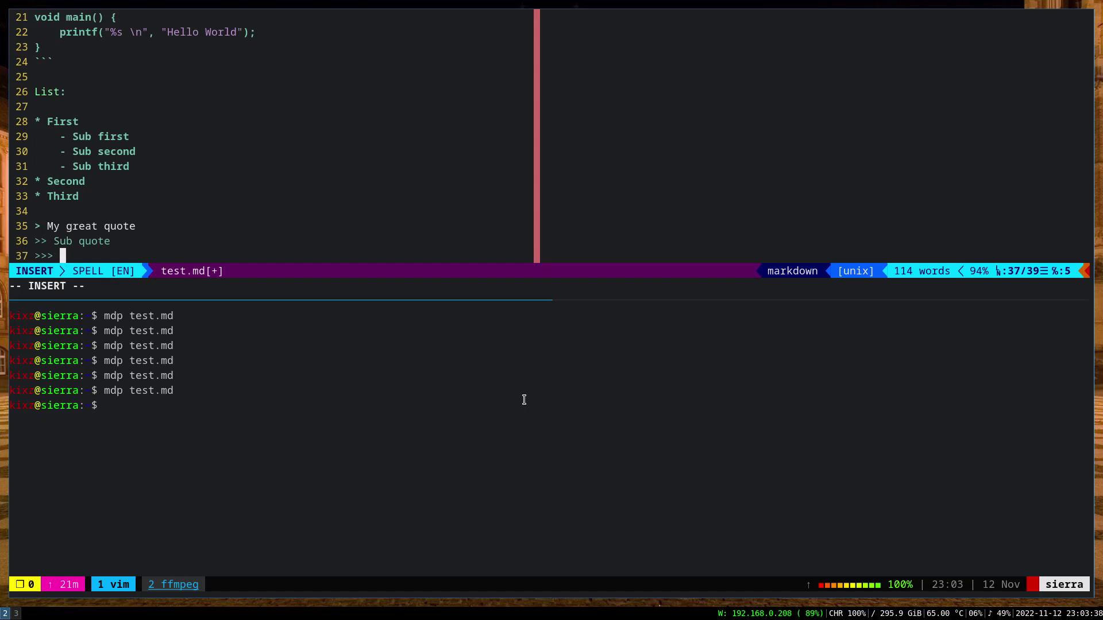
type("Sub s")
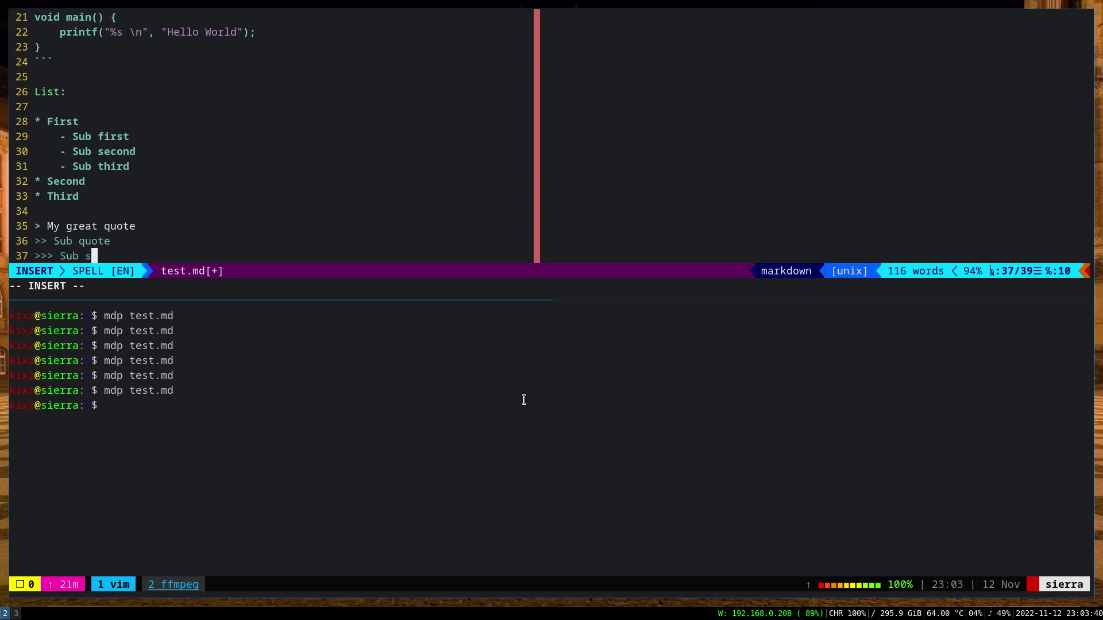
type("ub quote")
key("Escape")
key("z")
key("z")
Save test.md and try to present it with mdp in the lower shell pane.
type(":w")
key("Return")
key("ctrl+b")
key("Down")
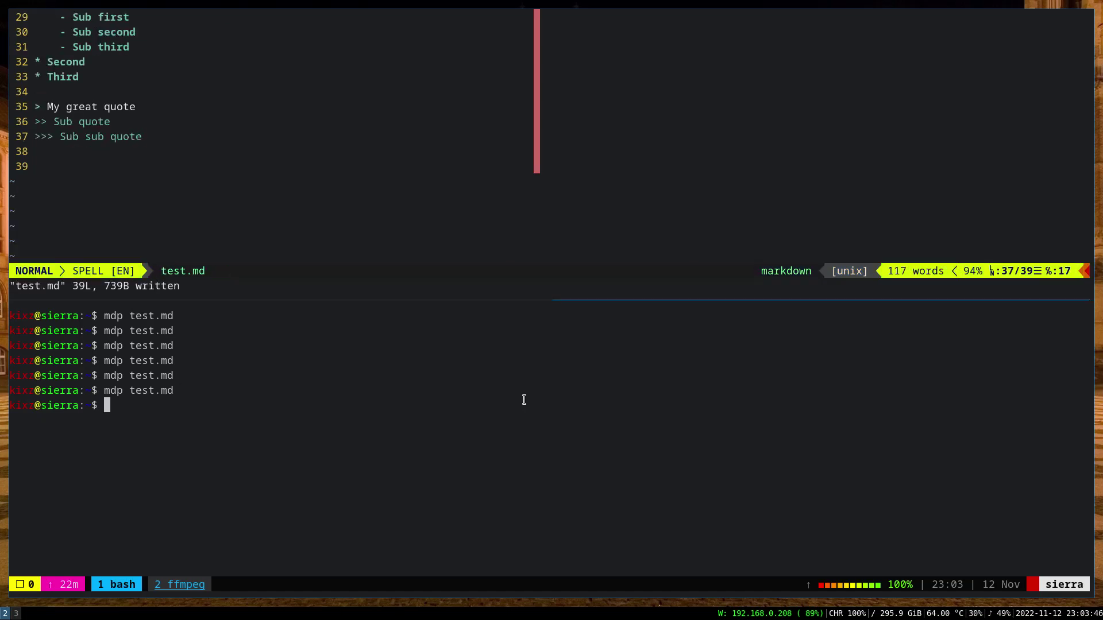
key("Up")
key("Return")
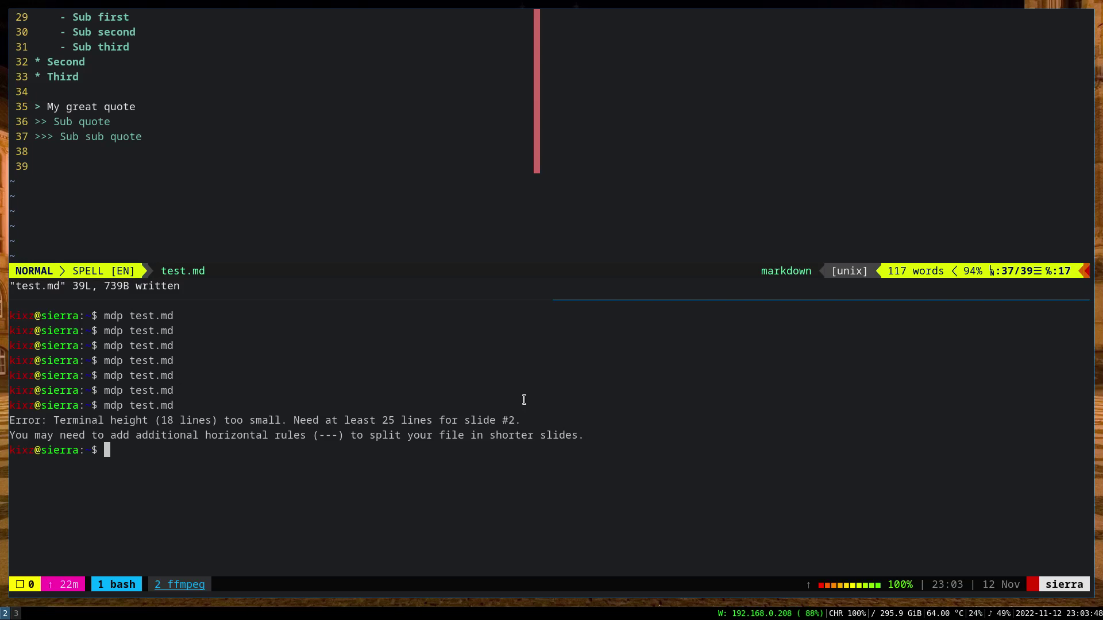
Run mdp on test.md with the shell pane maximized, and quit after restoring the split layout.
key("ctrl+b")
key("z")
key("Up")
key("Return")
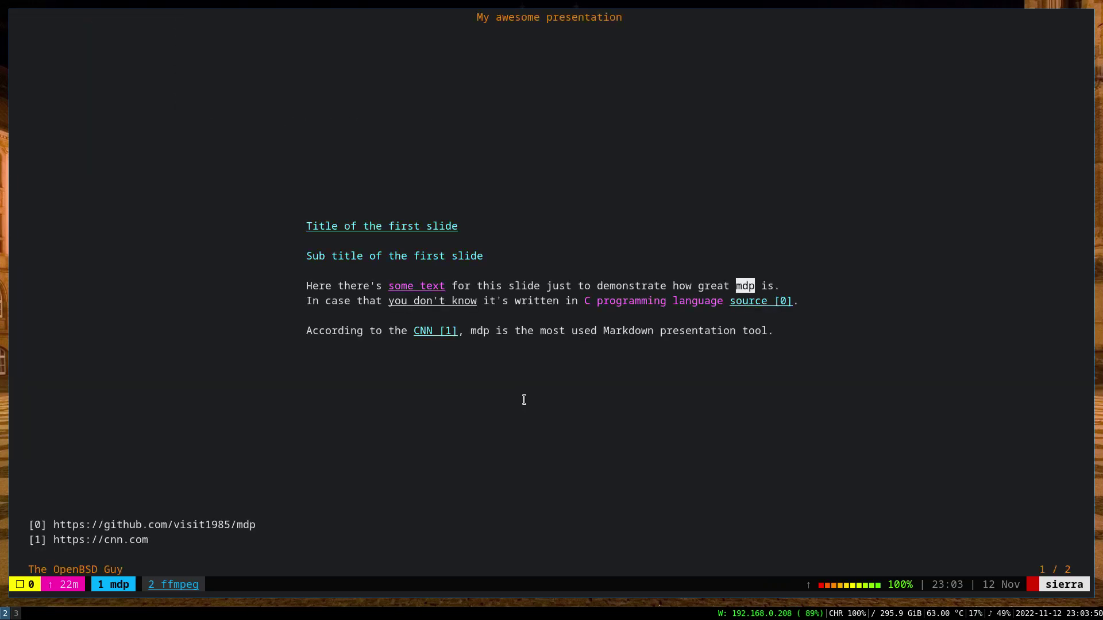
key("ctrl+b")
key("z")
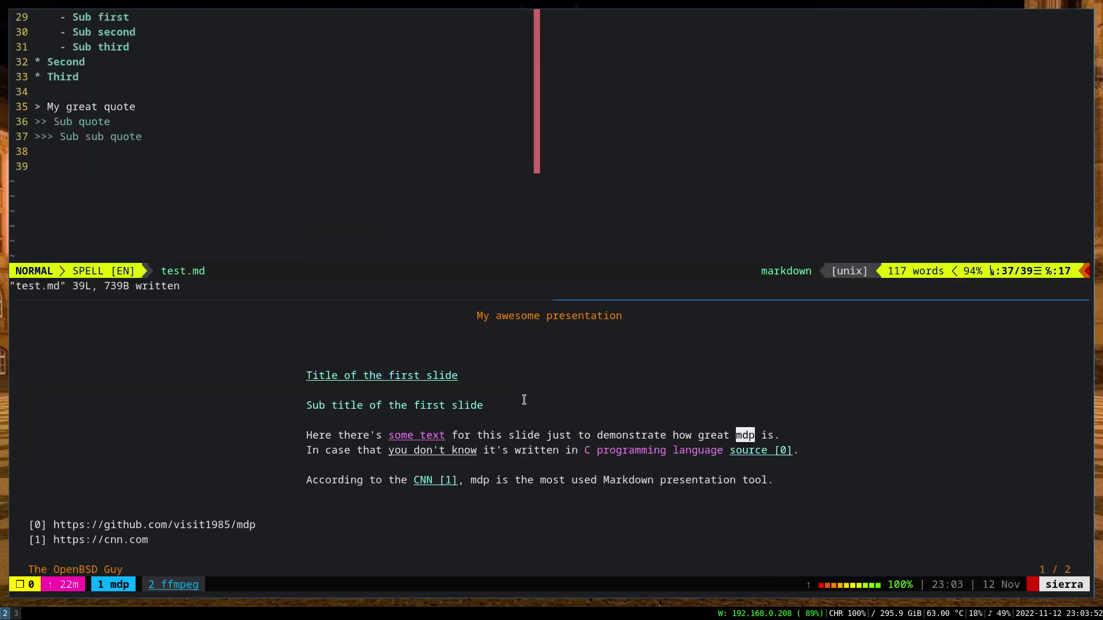
key("q")
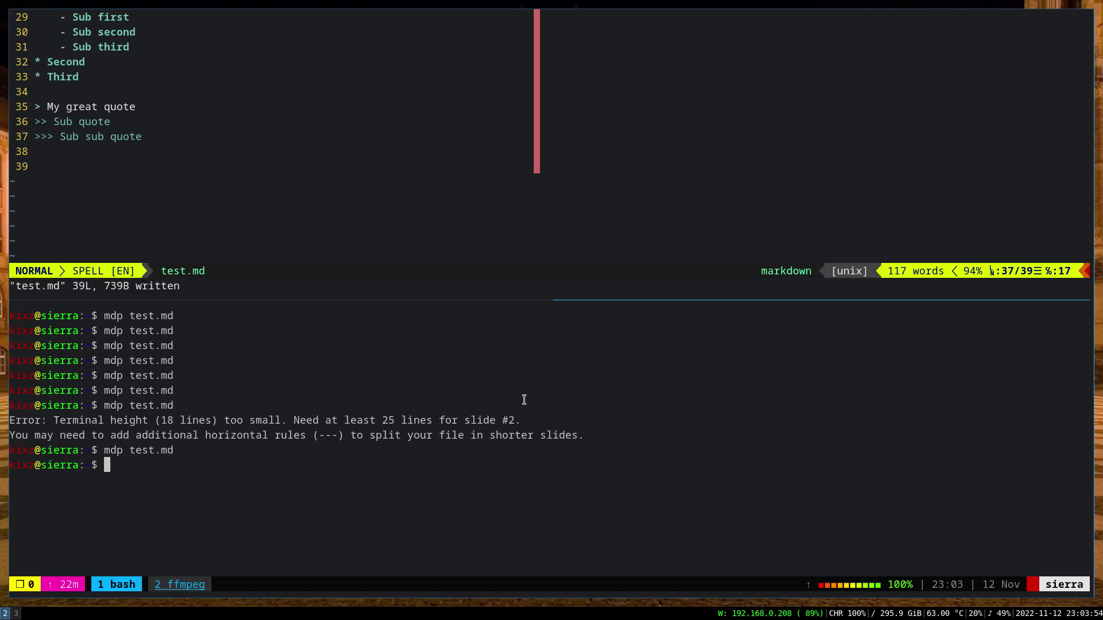
Clear the shell, present test.md with mdp in the maximized pane to check the second slide's lists and quotes, and quit.
key("ctrl+l")
key("Up")
key("Return")
key("ctrl+b")
key("z")
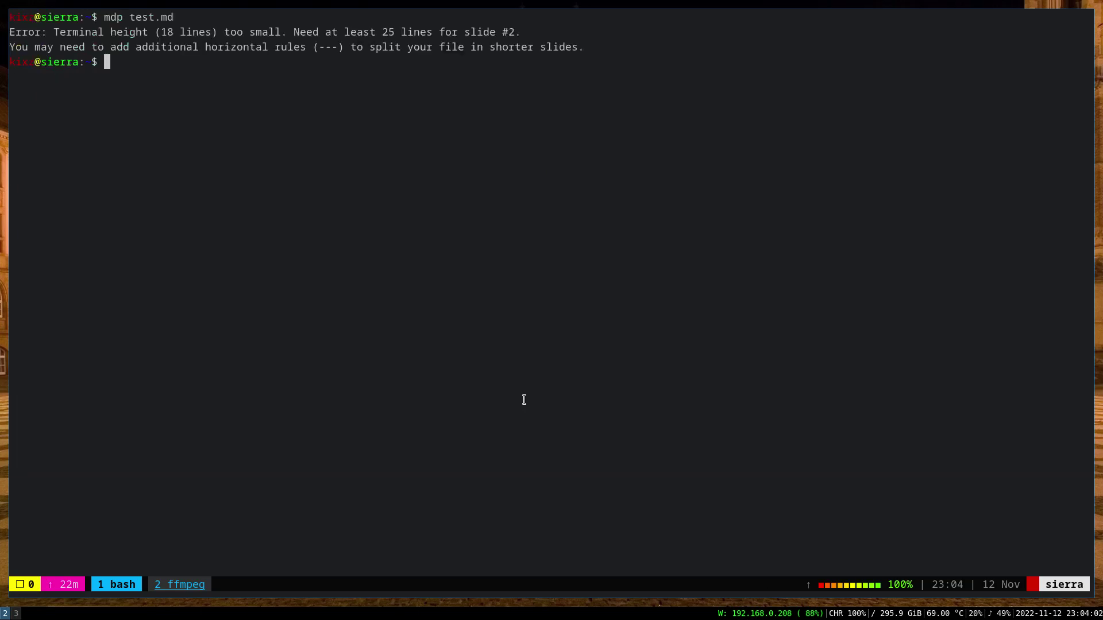
key("Up")
key("Return")
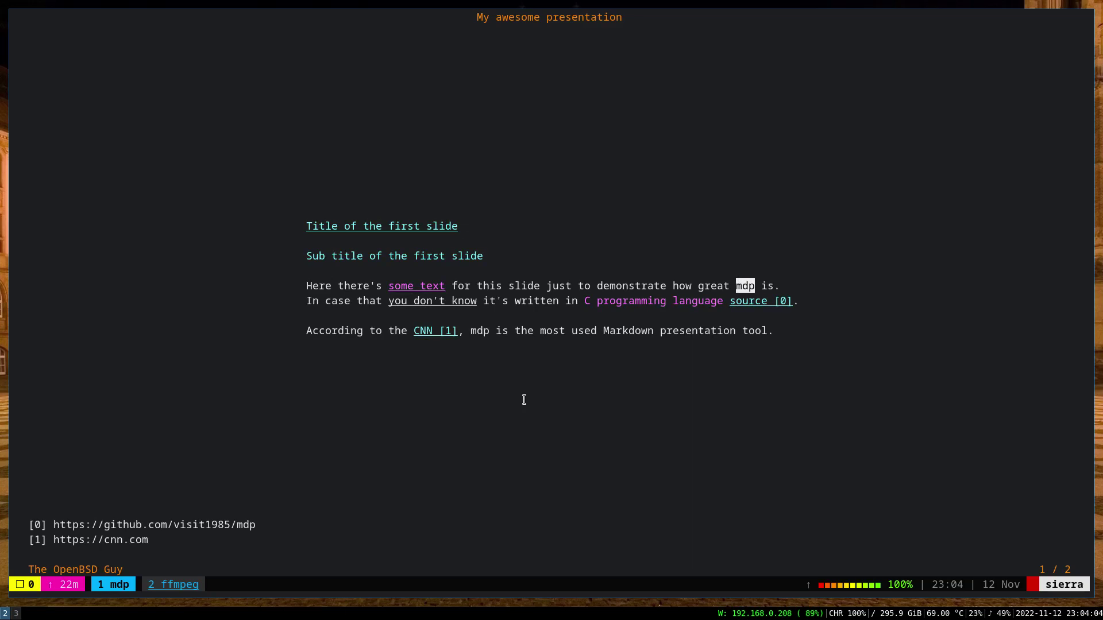
key("Right")
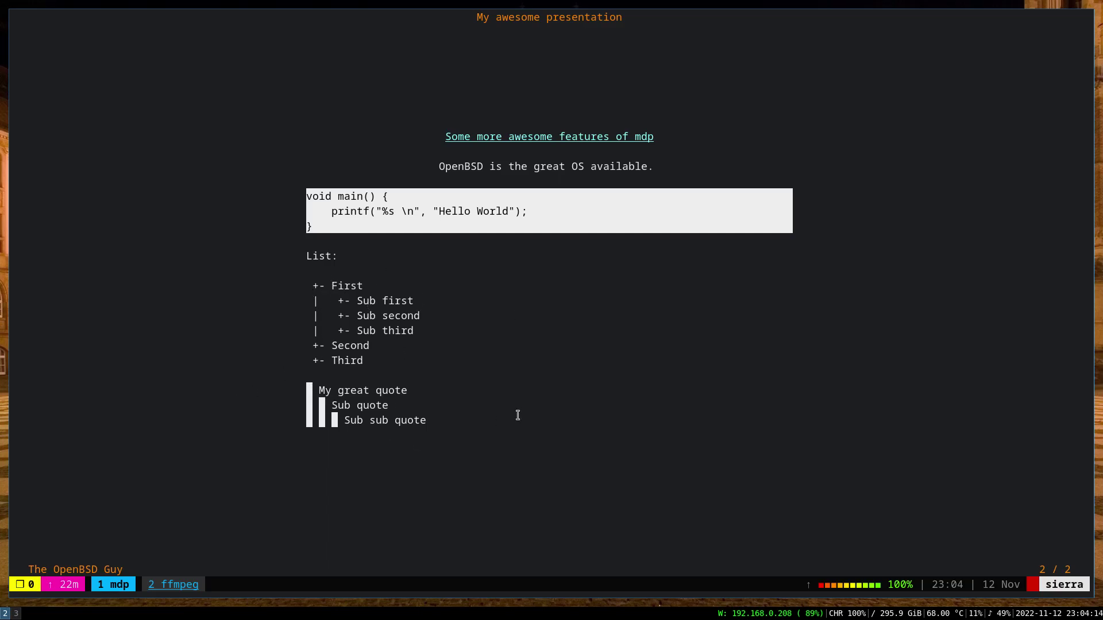
key("q")
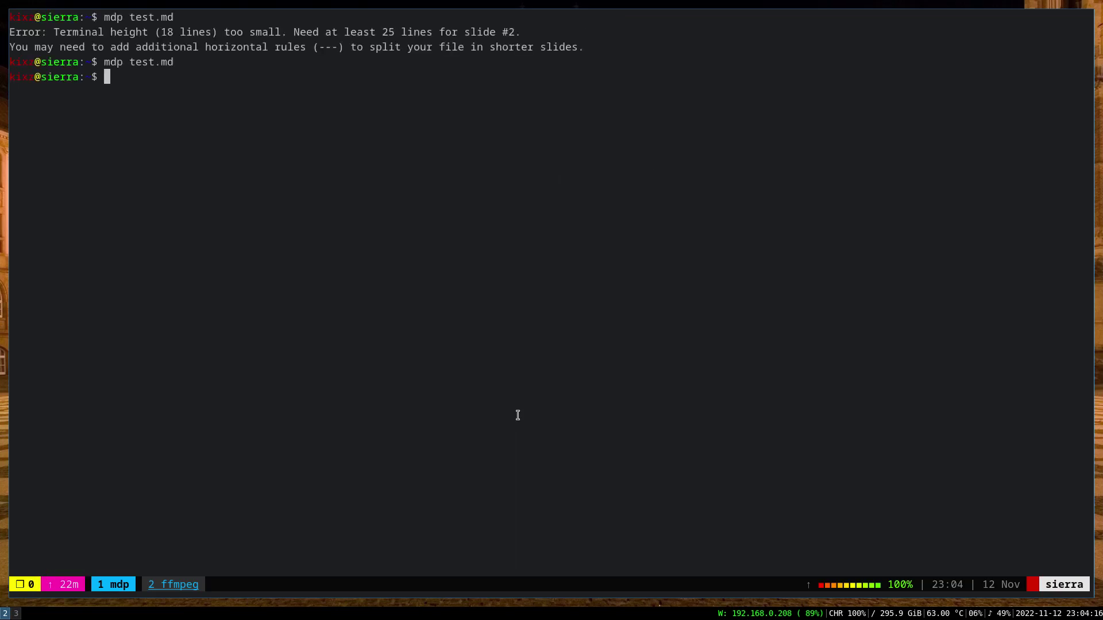
Restore the split layout and review the test.md source in vim from the first line through the slide contents.
key("ctrl+b")
key("z")
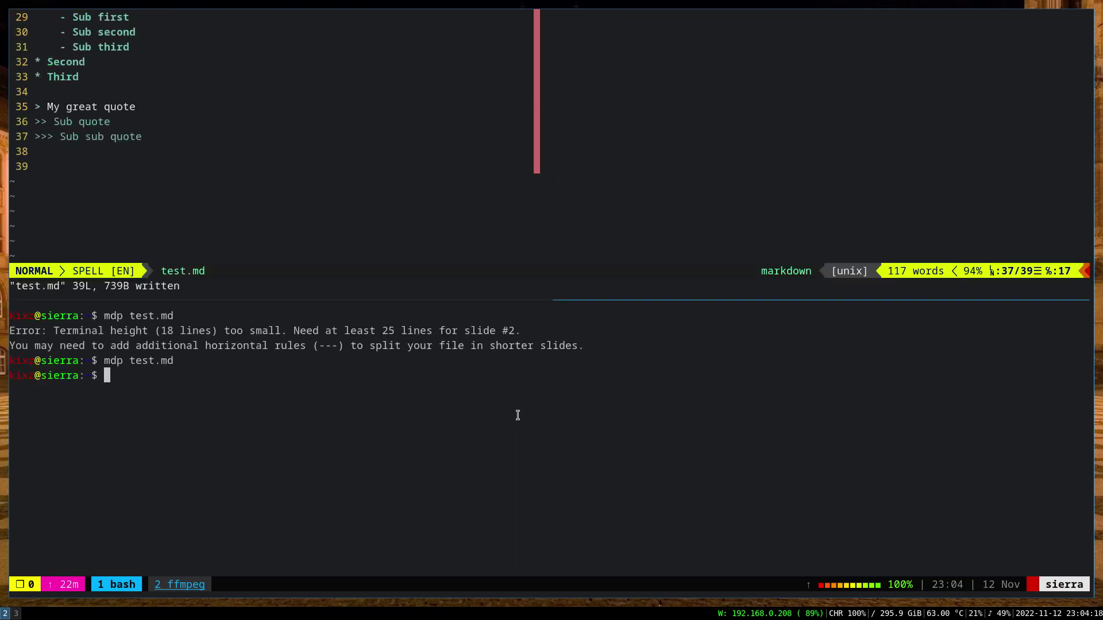
key("ctrl+b")
key("Up")
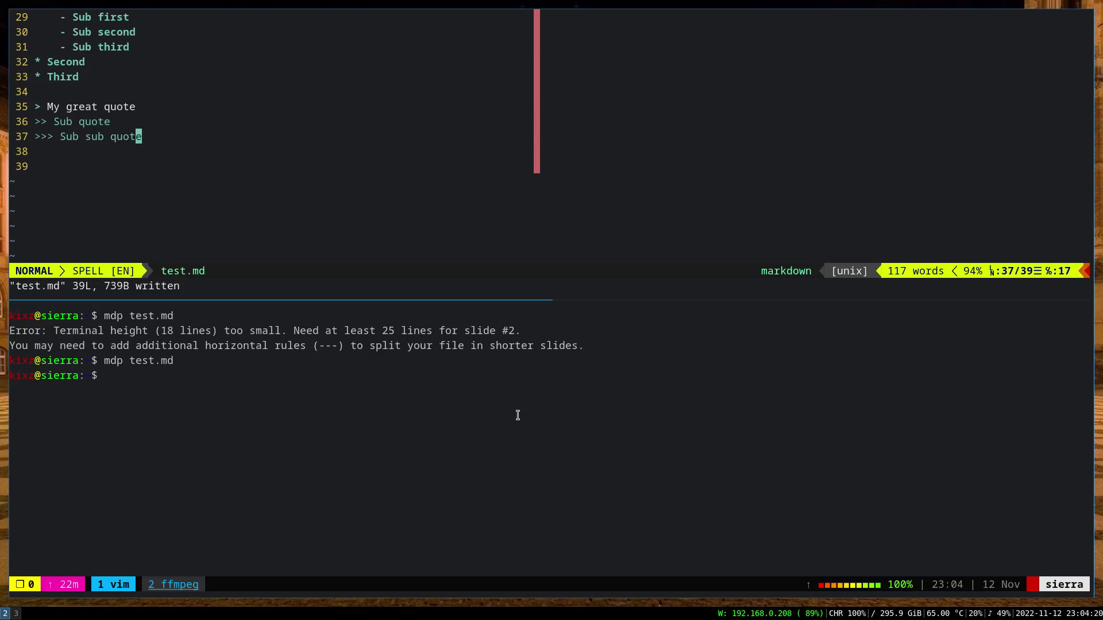
key("g")
key("g")
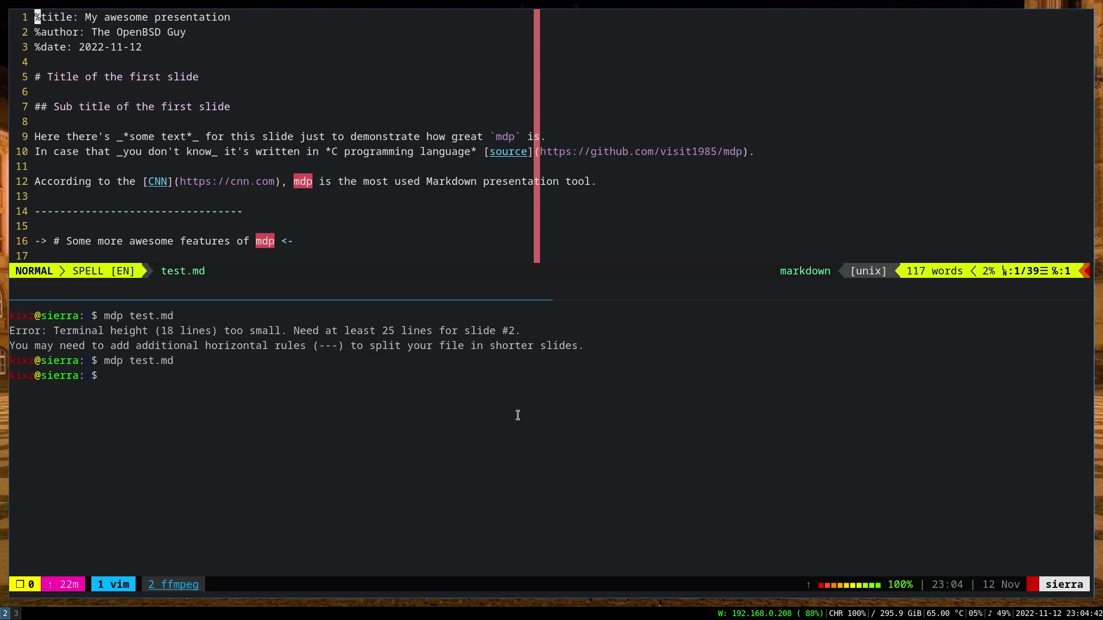
key("j")
key("j")
key("j")
key("j")
key("j")
key("j")
key("j")
key("j")
key("j")
key("j")
key("j")
key("j")
key("j")
key("j")
key("j")
key("j")
key("j")
key("j")
key("j")
key("j")
key("j")
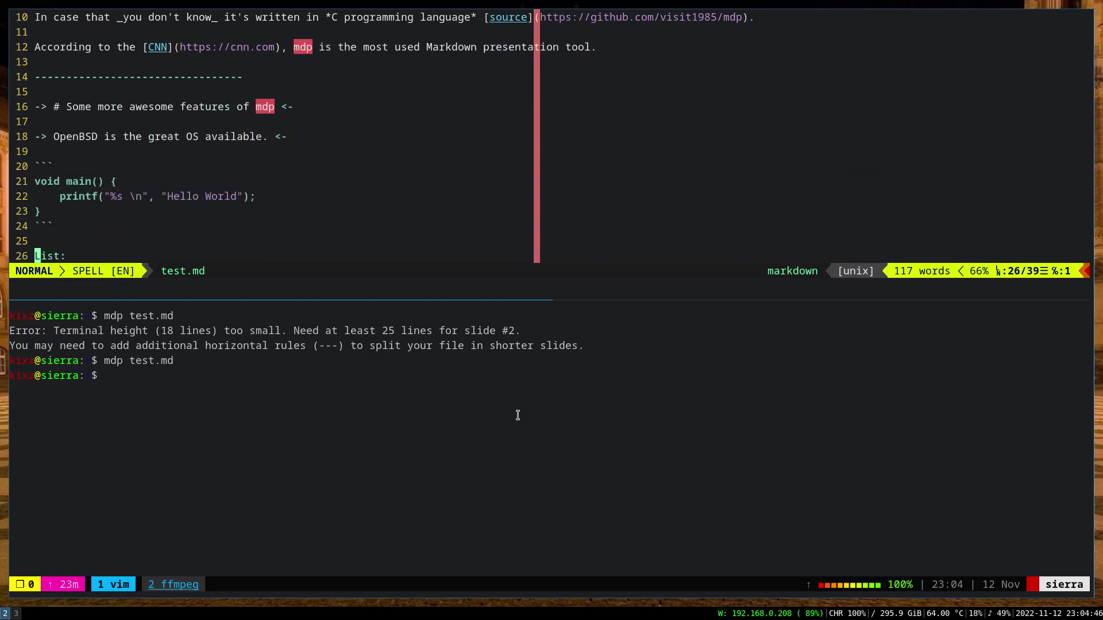